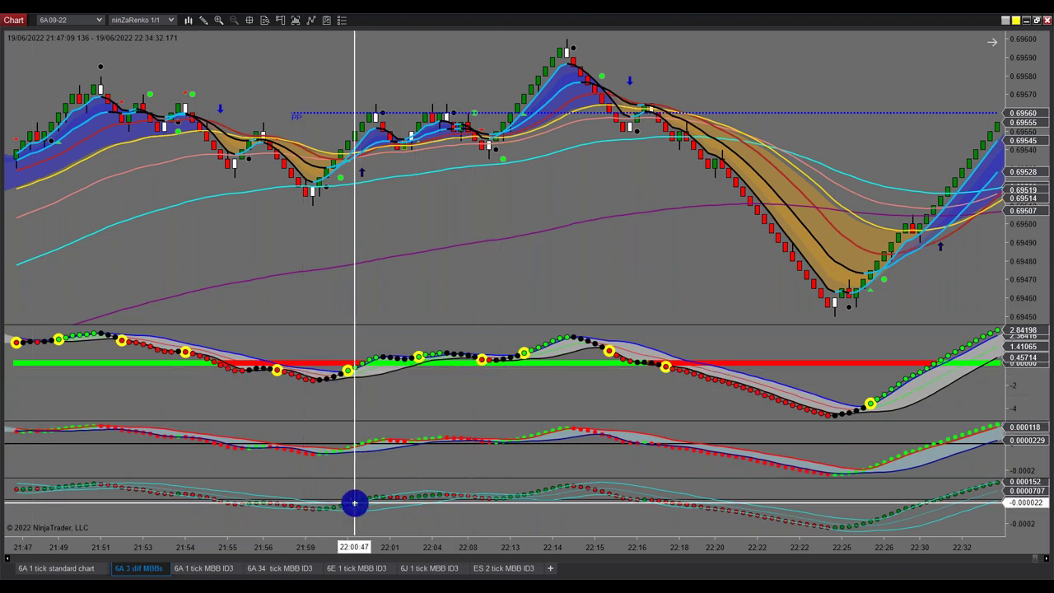
# Move forward in time on the 6A 3 dif MBBs chart to examine the price trend against the MBB signals.
pyautogui.scroll(-10, 405, 491)
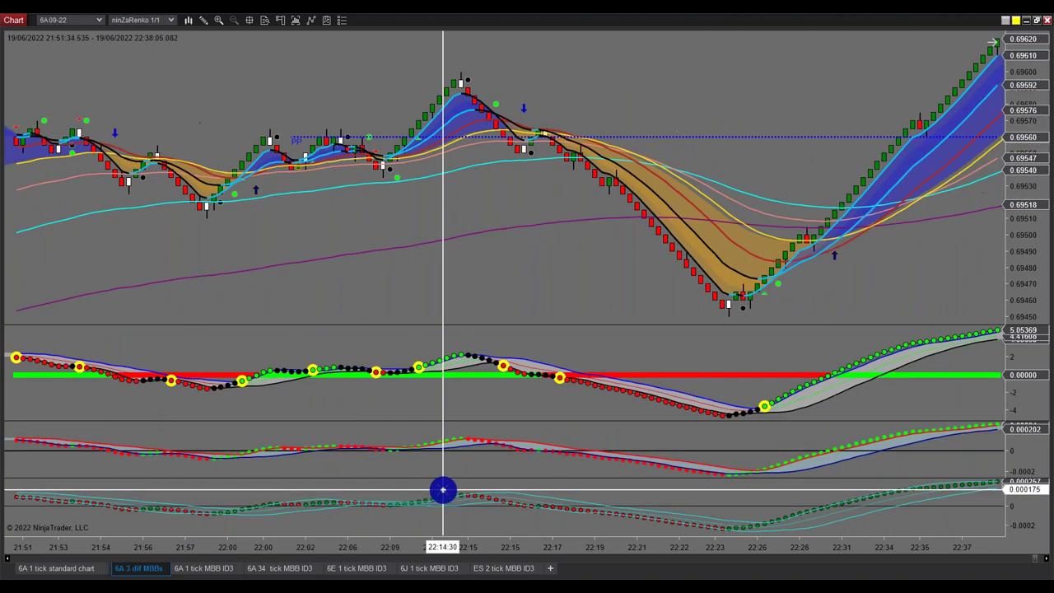
pyautogui.scroll(-5, 441, 489)
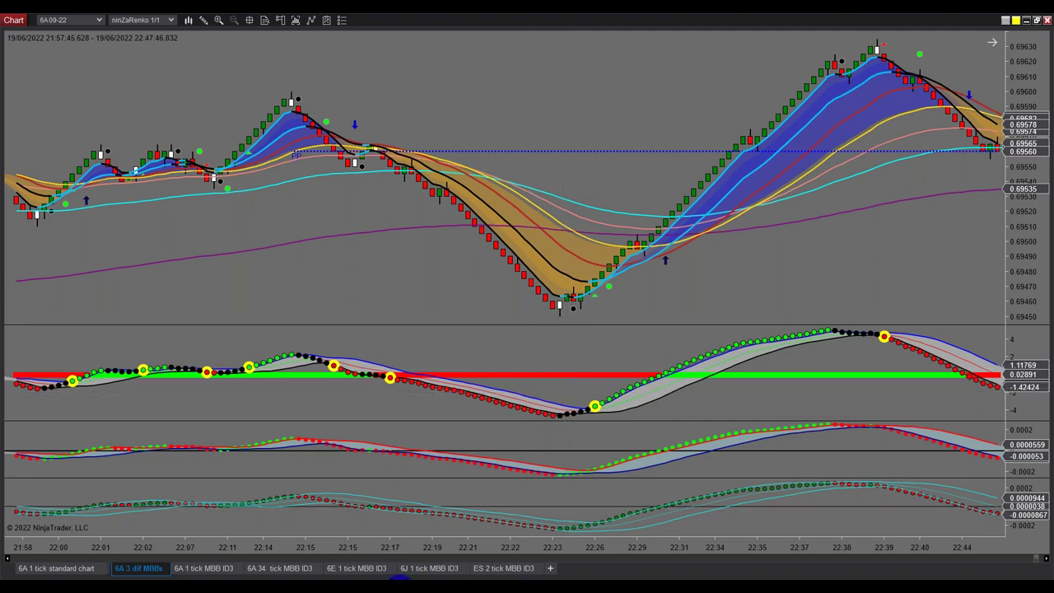
# Switch to the browser showing the Members Only folder in Google Drive, maximize its window and look over the folders.
pyautogui.moveTo(396, 579)
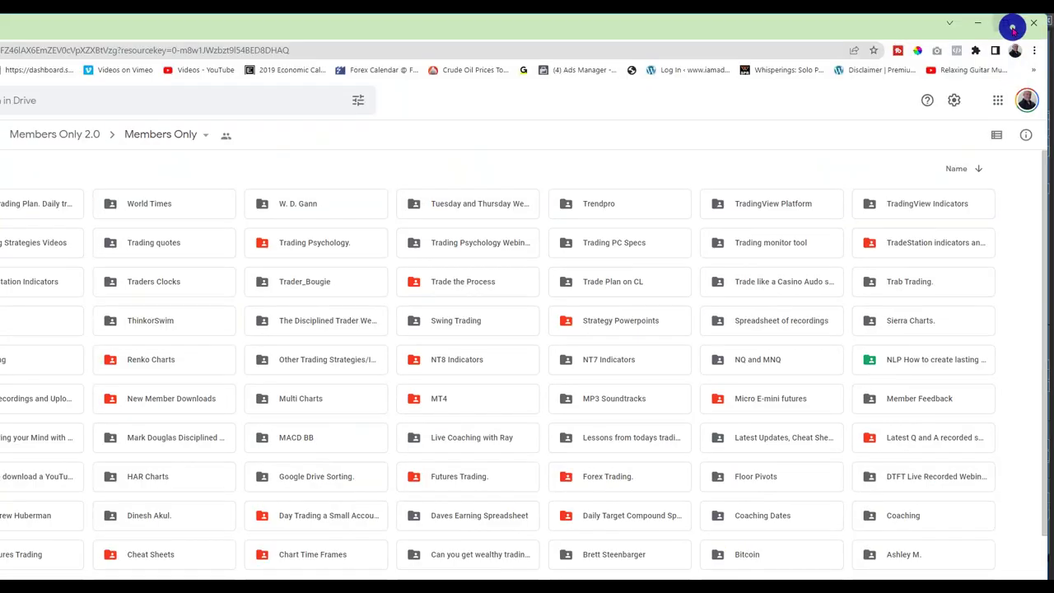
pyautogui.click(1010, 26)
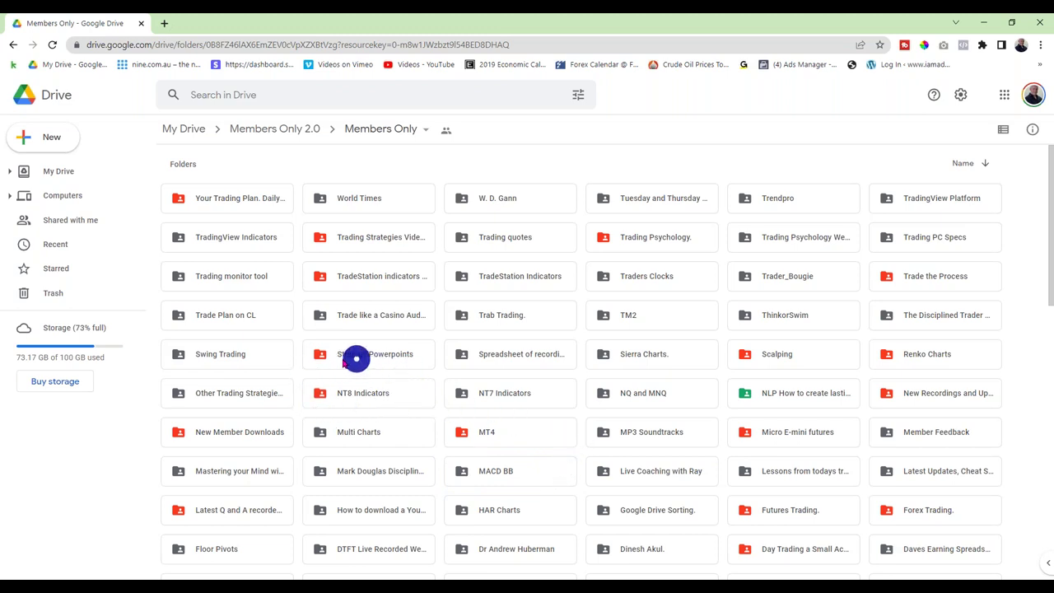
pyautogui.click(405, 386)
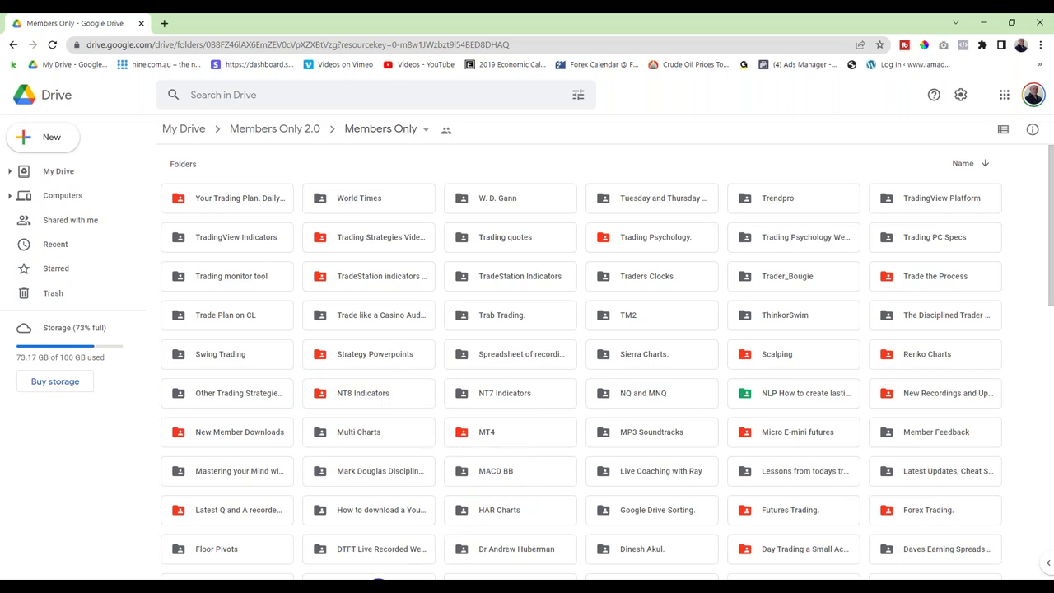
# Switch to the MACD BB folder in File Explorer, view the indicator parameters in the image One, and close it.
pyautogui.click(334, 520)
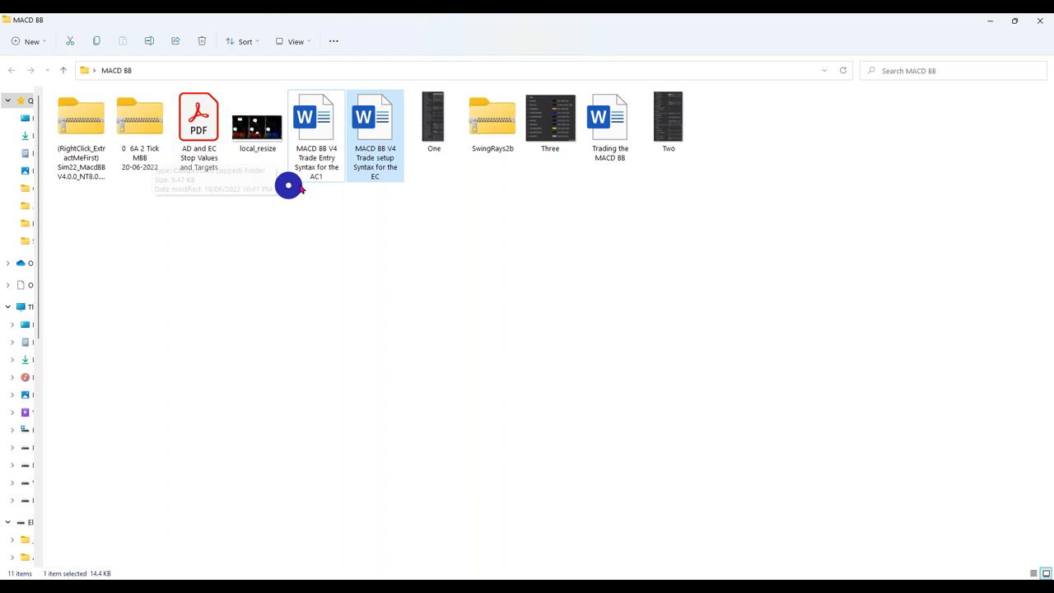
pyautogui.doubleClick(424, 137)
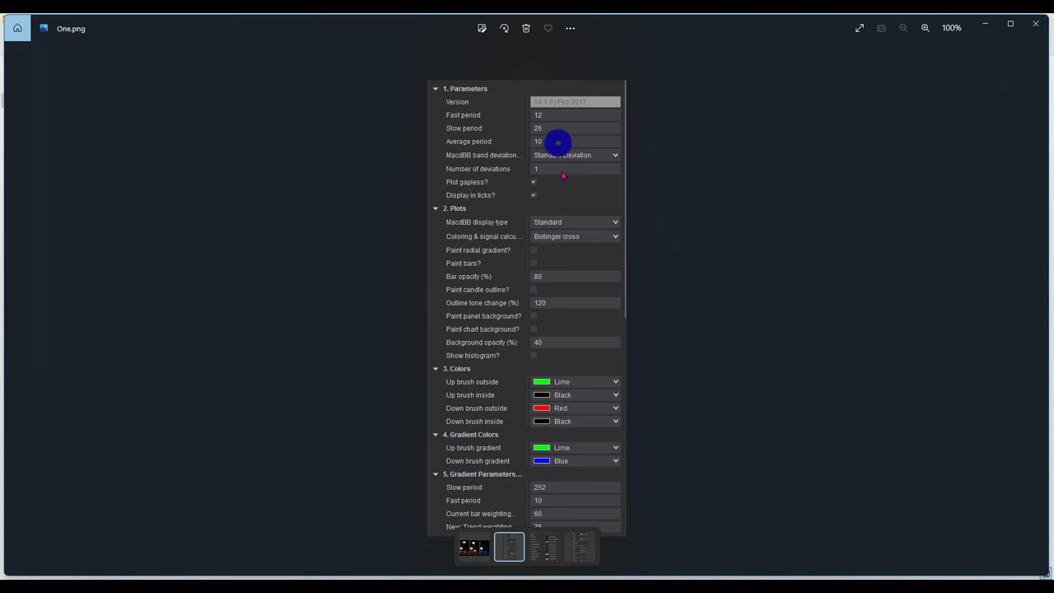
pyautogui.click(1035, 23)
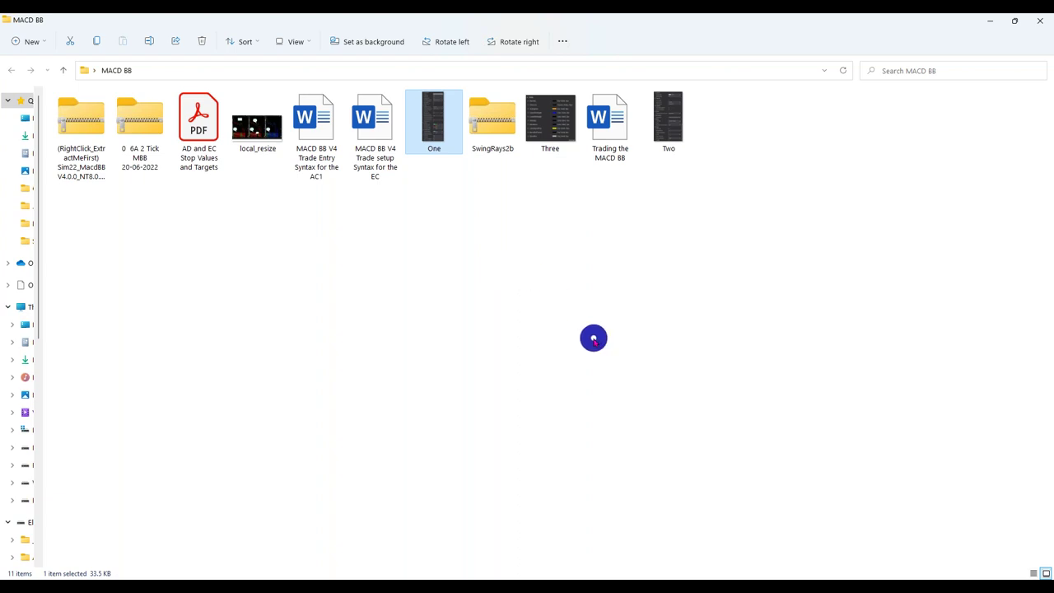
# Read the Trading the MACD BB document in Word, covering the signals and advantages, and minimize it.
pyautogui.click(314, 131)
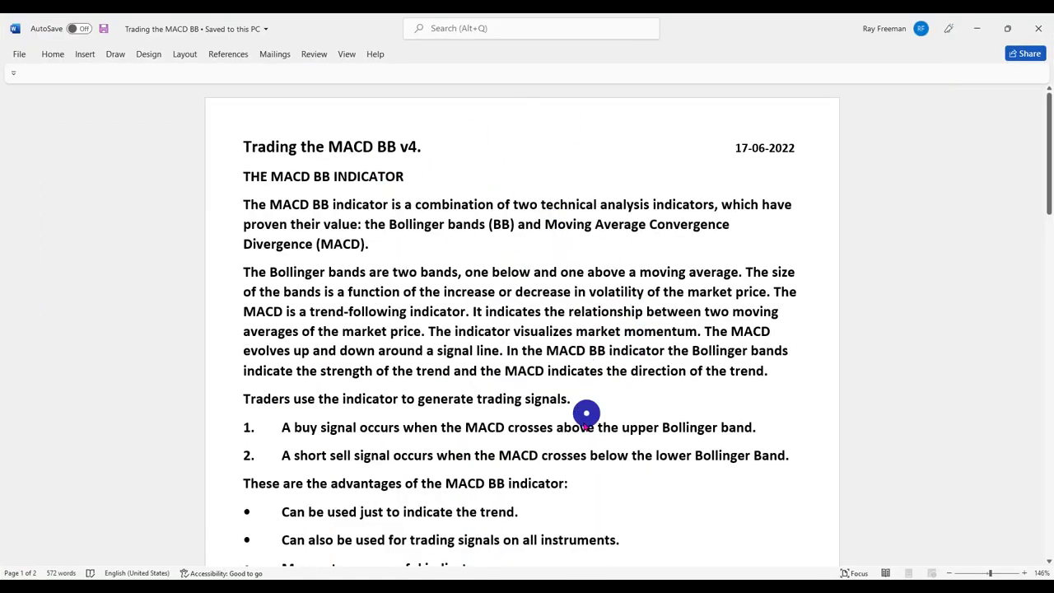
pyautogui.scroll(-3, 488, 425)
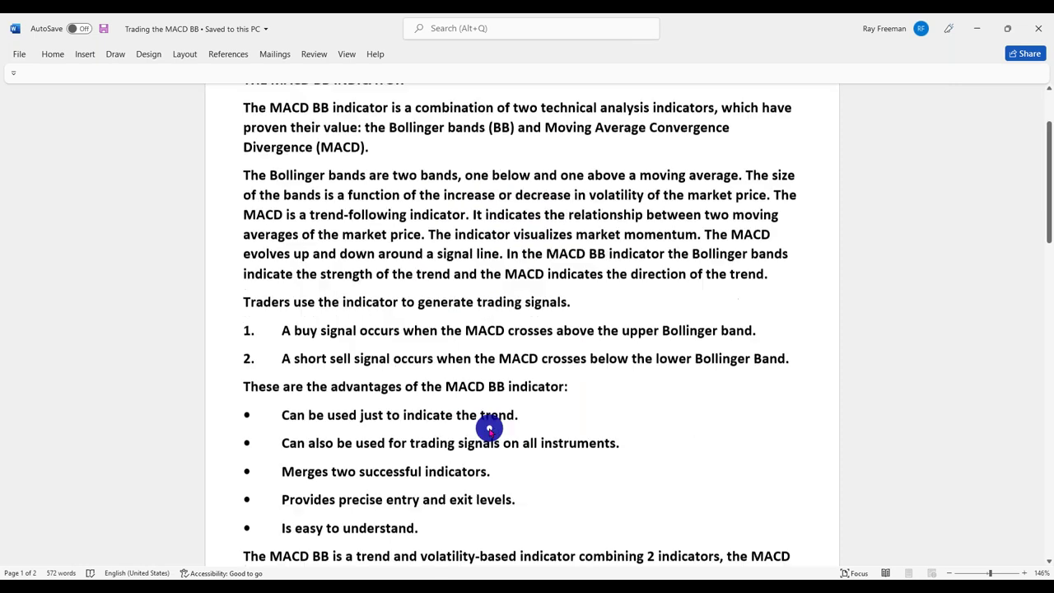
pyautogui.scroll(4, 487, 447)
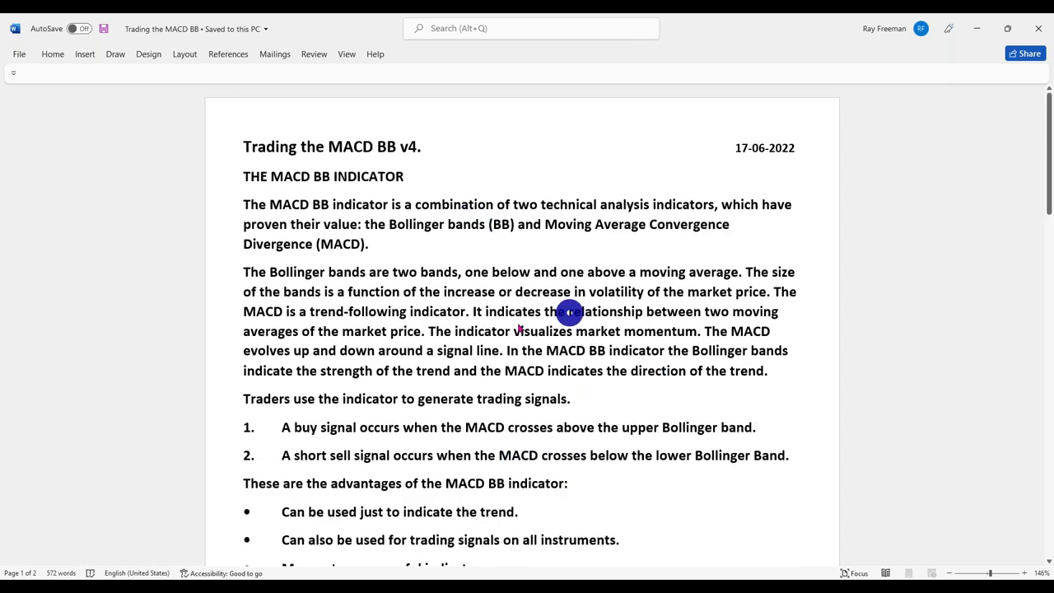
pyautogui.scroll(-2, 431, 354)
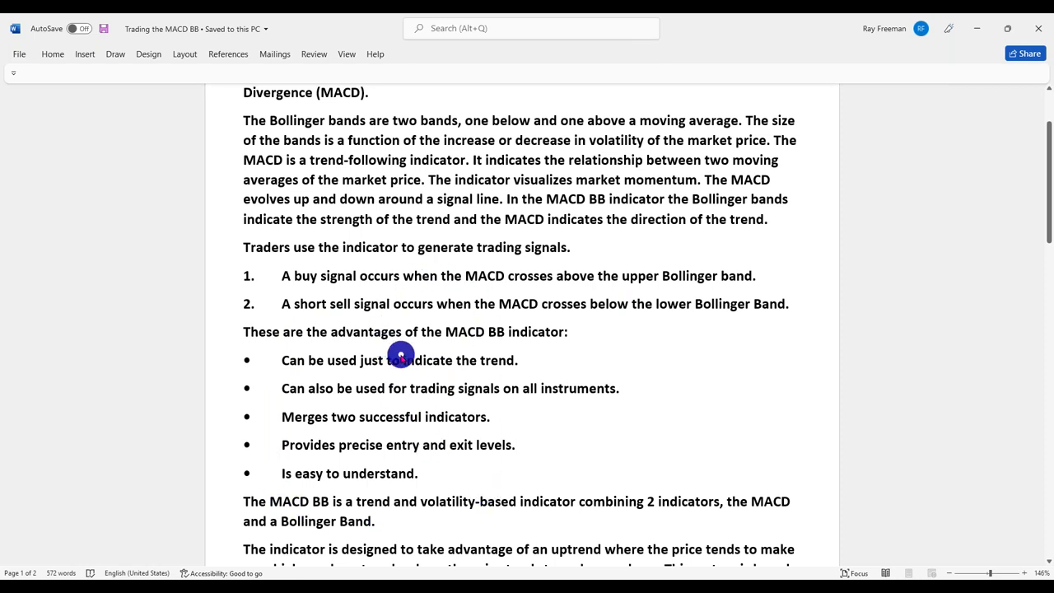
pyautogui.scroll(2, 400, 355)
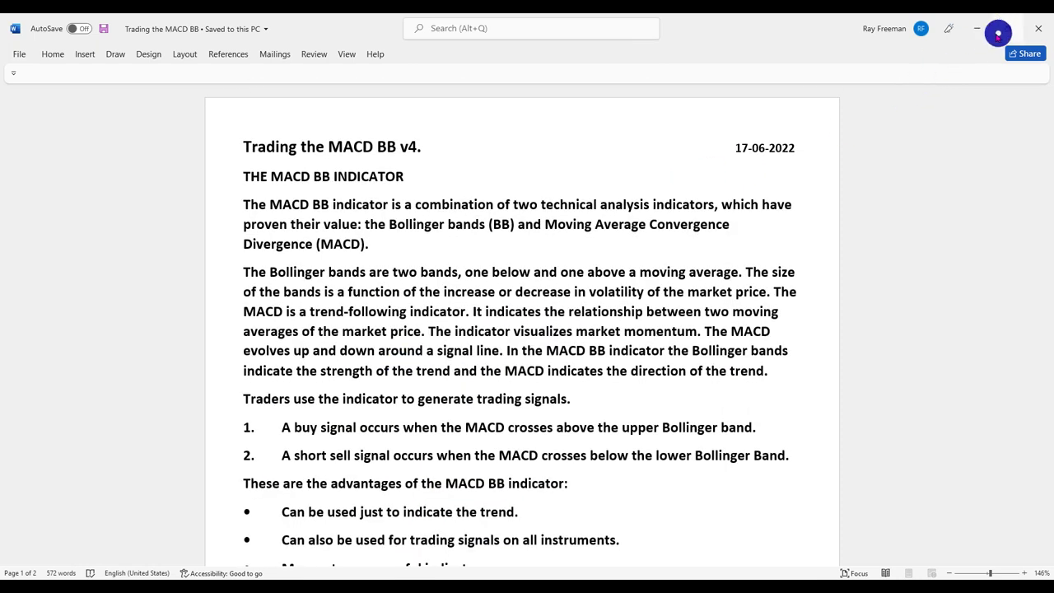
pyautogui.click(975, 29)
# Read the numbered checklist in the Word document MACD BB V4 Trade setup Syntax for the EC and minimize it.
pyautogui.moveTo(463, 580)
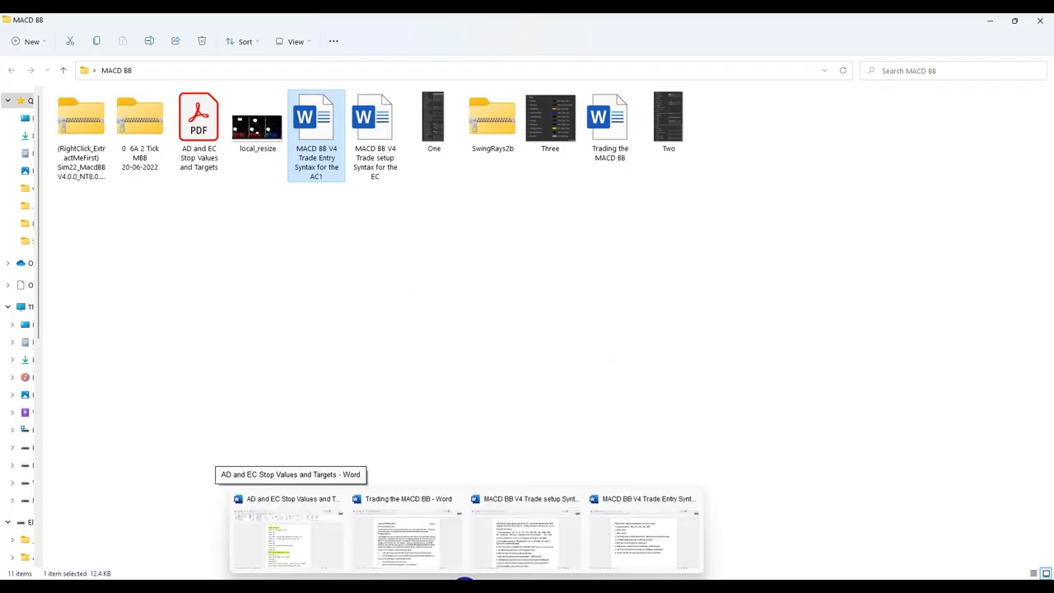
pyautogui.click(506, 557)
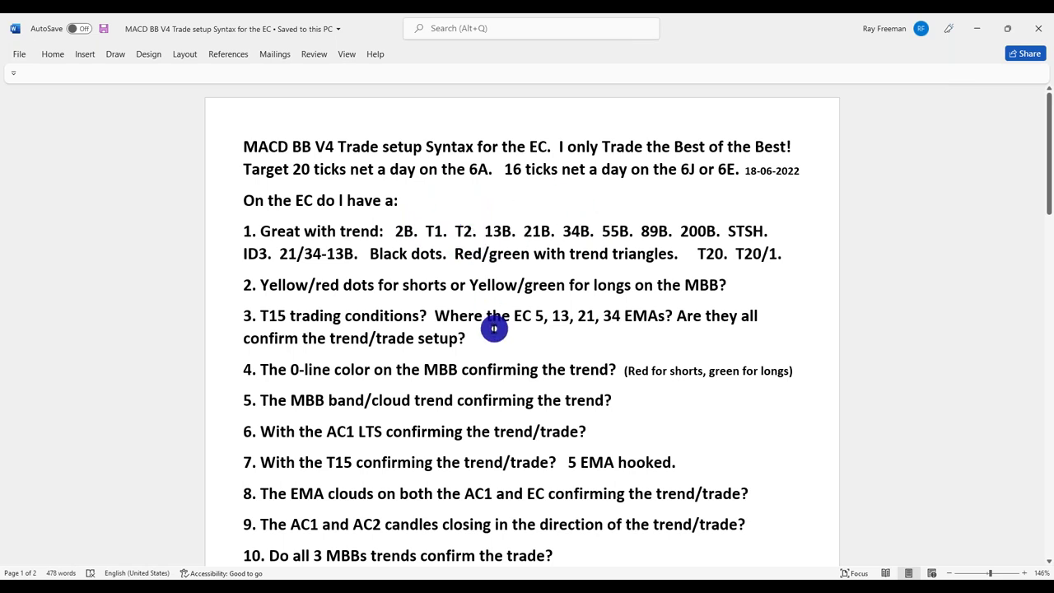
pyautogui.scroll(-5, 494, 331)
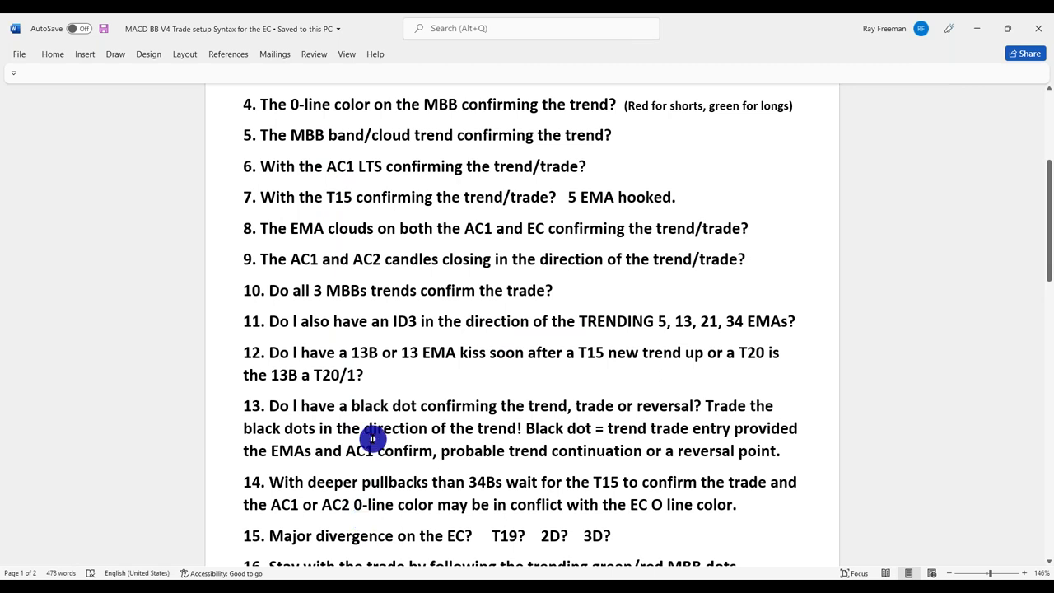
pyautogui.scroll(-1, 372, 438)
pyautogui.scroll(-3, 372, 438)
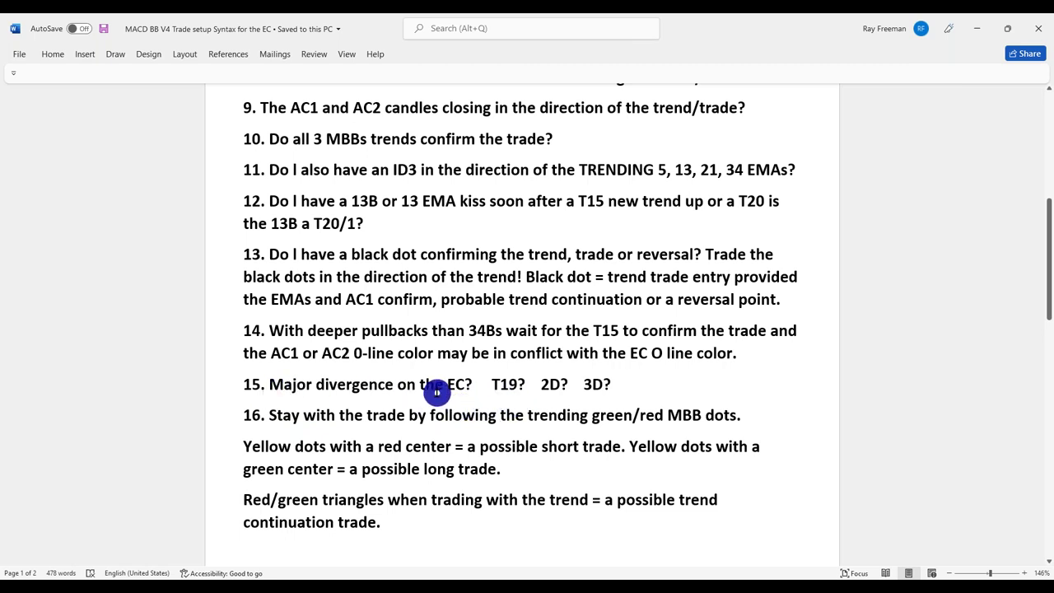
pyautogui.click(974, 29)
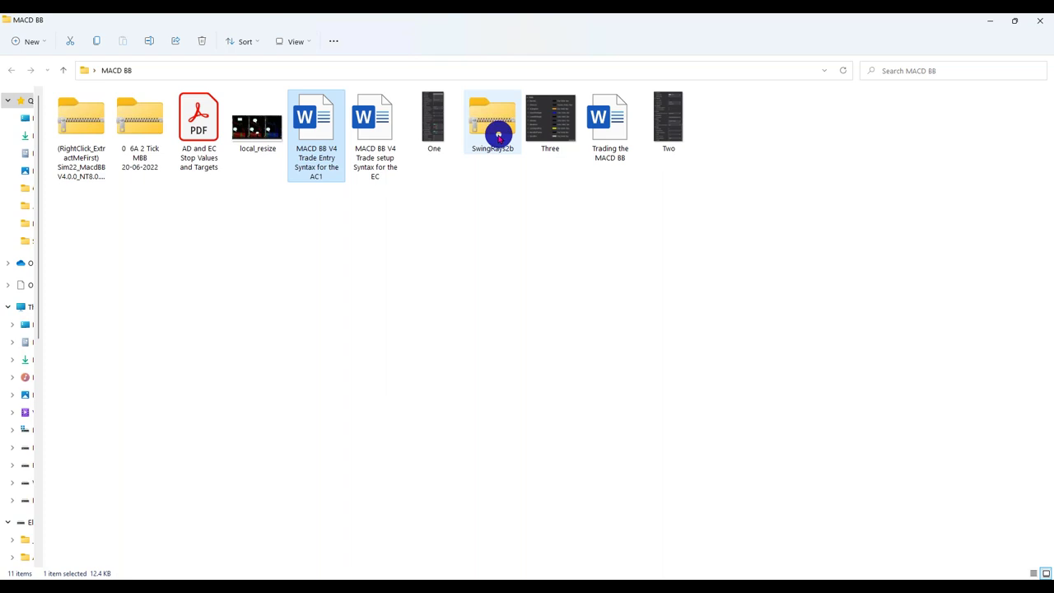
# Return to the NinjaTrader charts and view the 6A 1 tick standard chart and earlier bars on the ES 2 tick MBB ID3 chart.
pyautogui.click(992, 24)
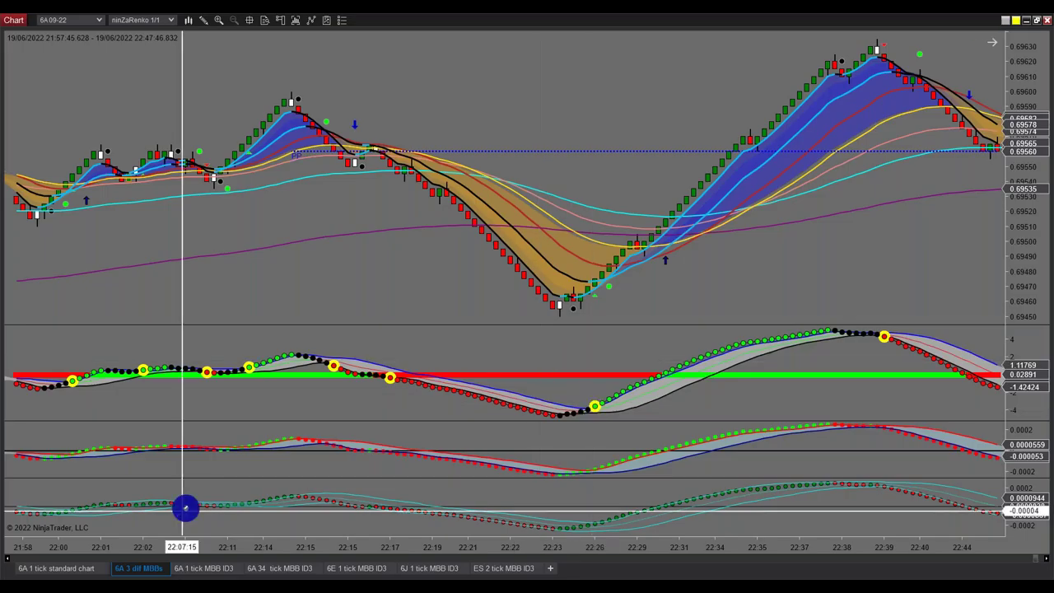
pyautogui.click(71, 568)
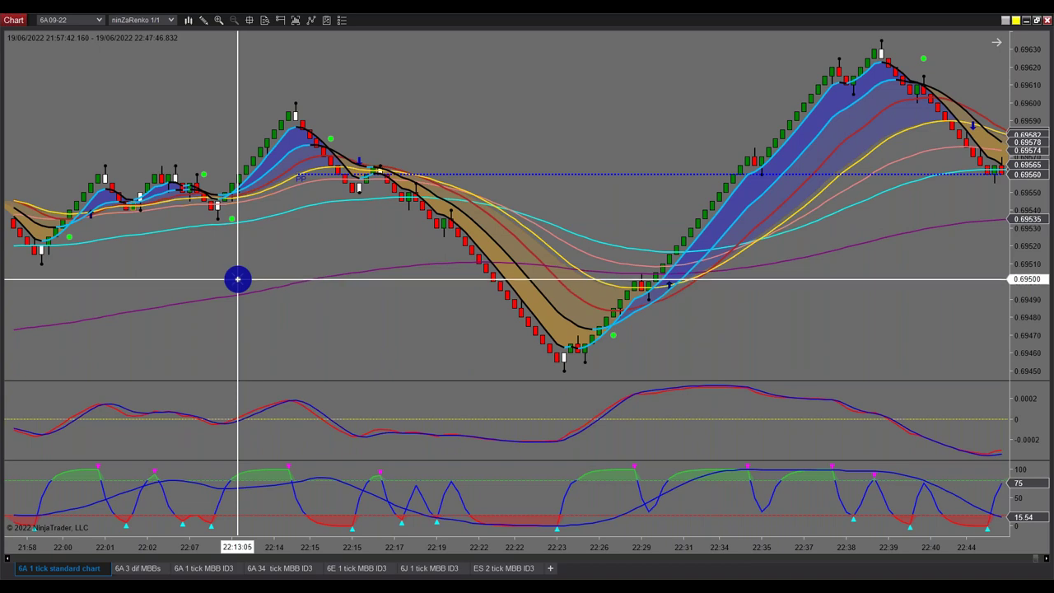
pyautogui.click(500, 568)
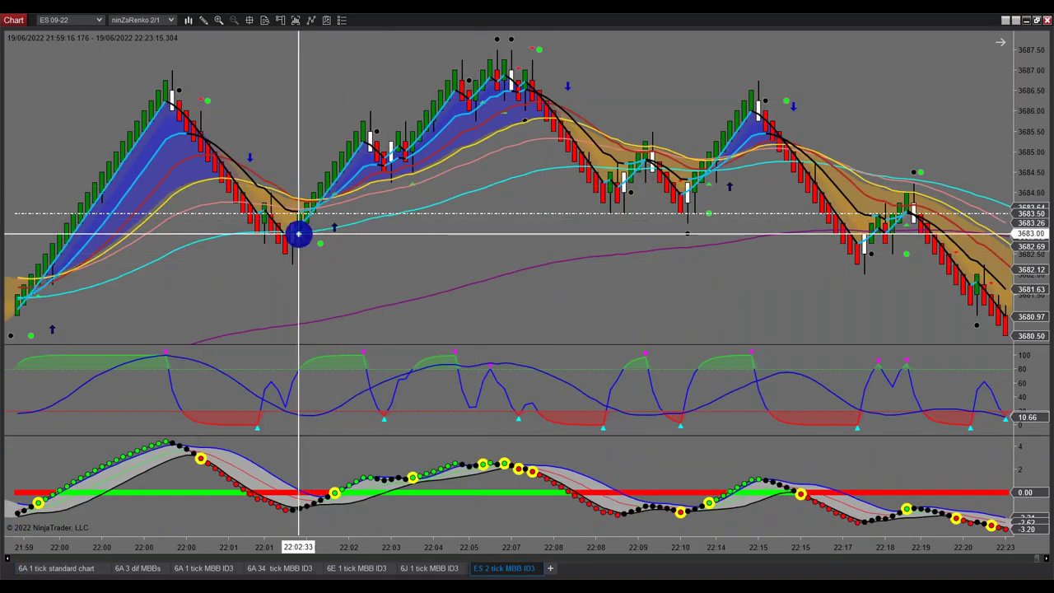
pyautogui.hscroll(-5, 702, 142)
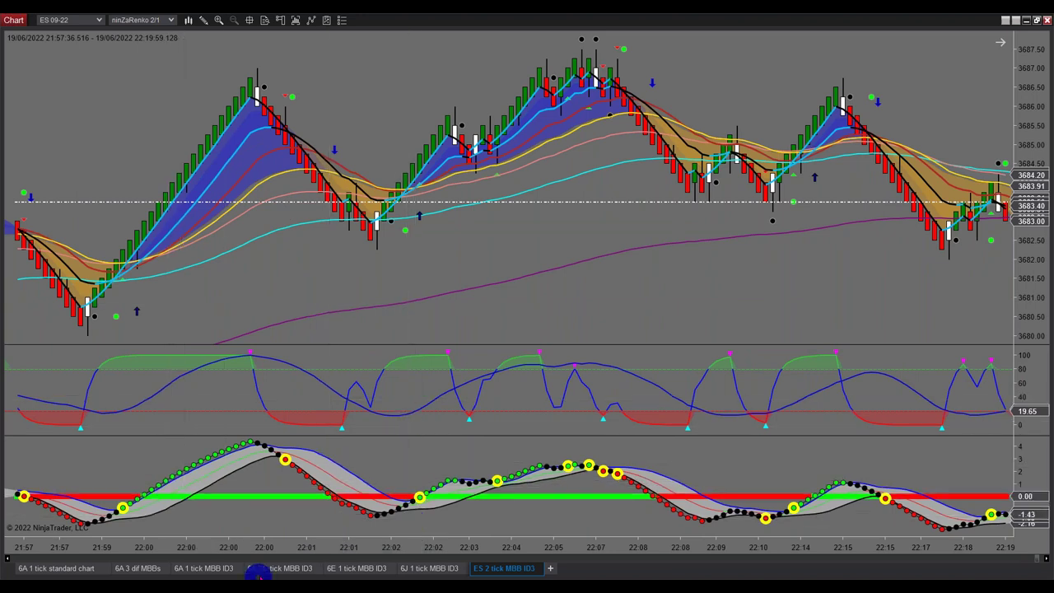
# Show the 6A 34 tick MBB ID3 chart and examine its earlier price action and MBB signals.
pyautogui.click(259, 568)
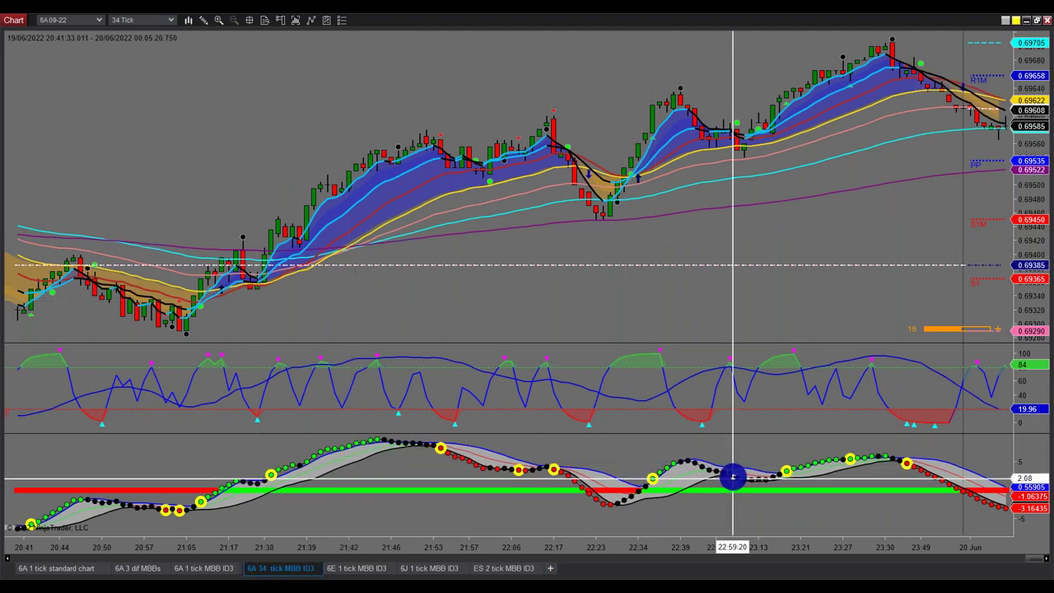
pyautogui.scroll(-5, 734, 473)
pyautogui.scroll(3, 673, 407)
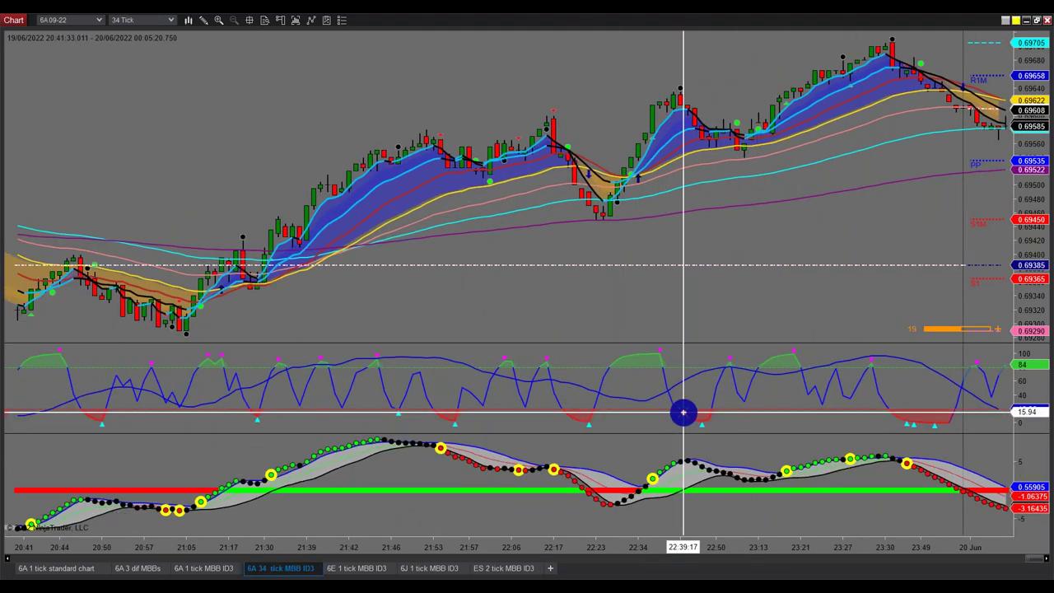
pyautogui.scroll(10, 683, 412)
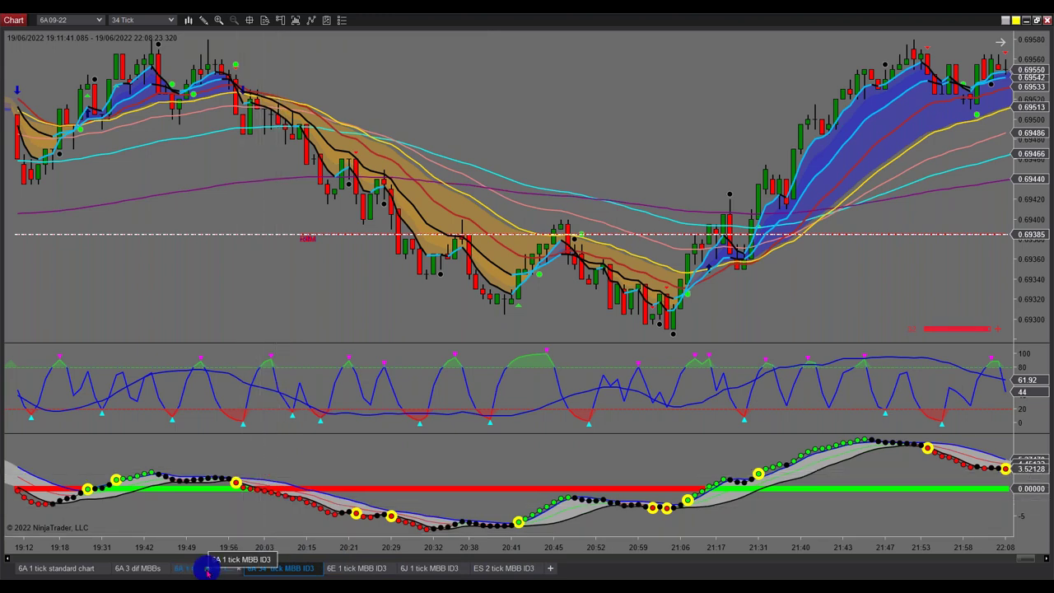
# Show the 6A 1 tick standard chart and examine the downtrend against its lower-panel indicators.
pyautogui.click(71, 569)
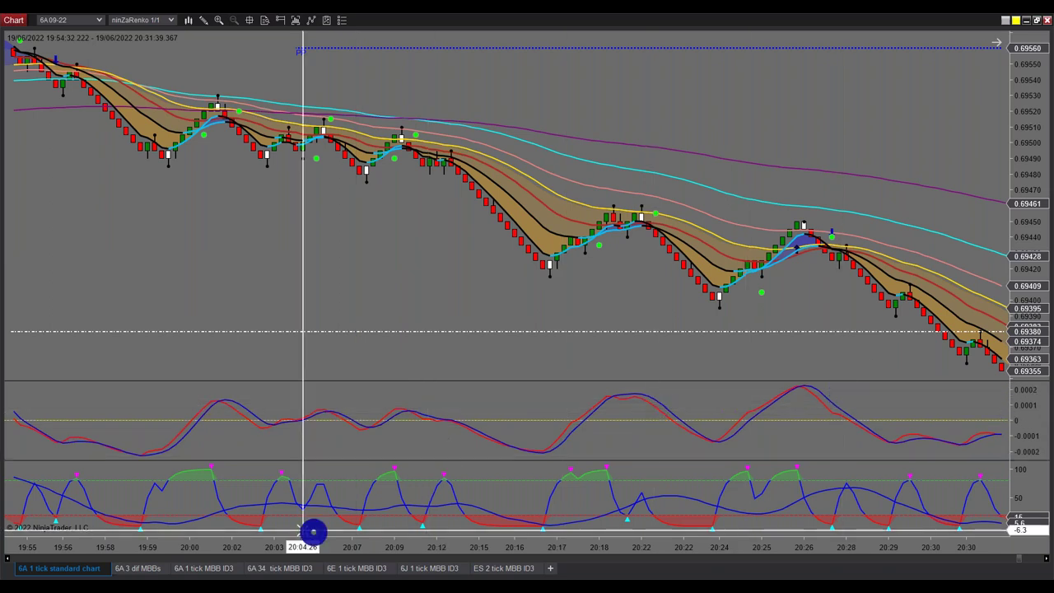
pyautogui.moveTo(439, 376); pyautogui.dragTo(724, 384)
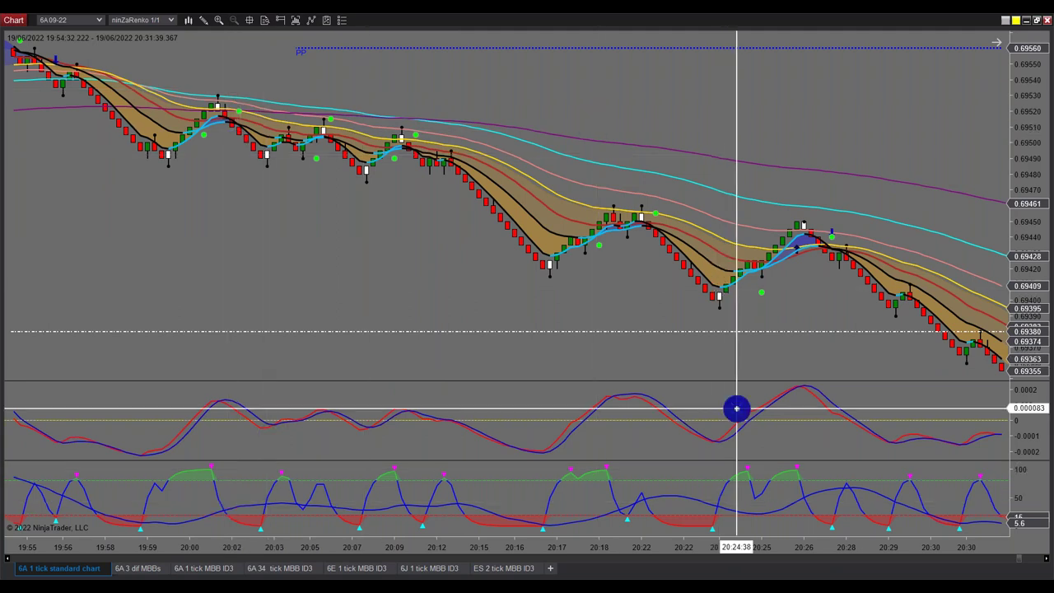
pyautogui.scroll(5, 684, 384)
pyautogui.scroll(4, 684, 385)
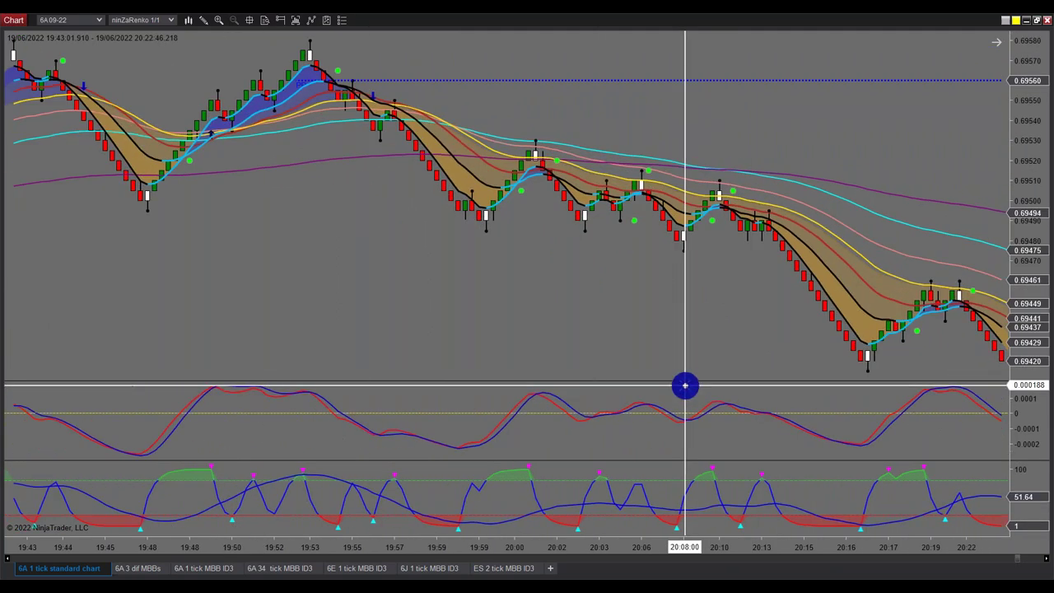
pyautogui.scroll(-7, 684, 385)
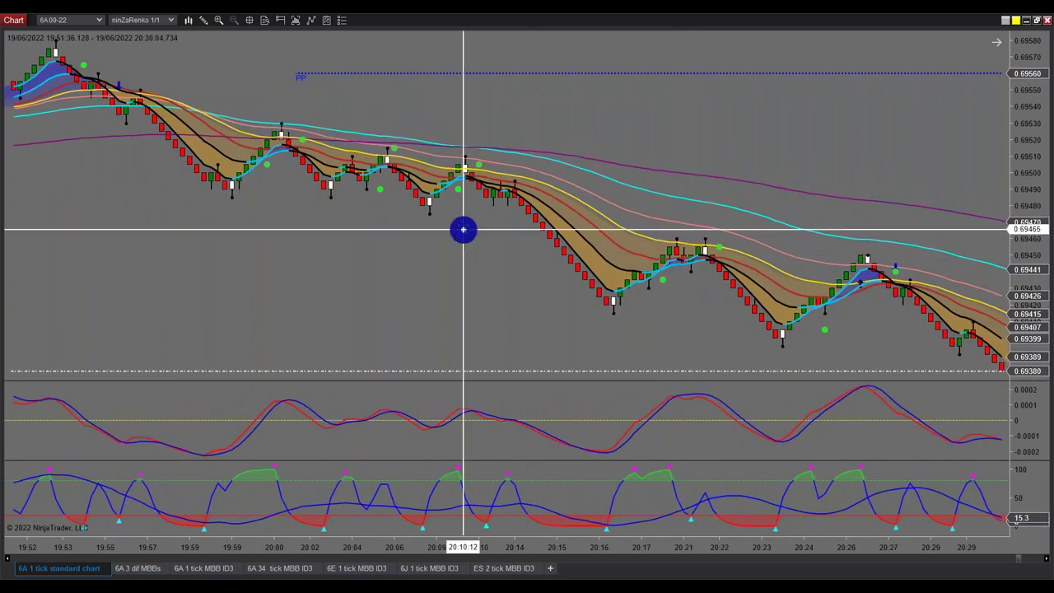
# Show the 6A 1 tick MBB ID3 chart, examine the downtrend's MBB signals, and return to the latest bars.
pyautogui.click(214, 569)
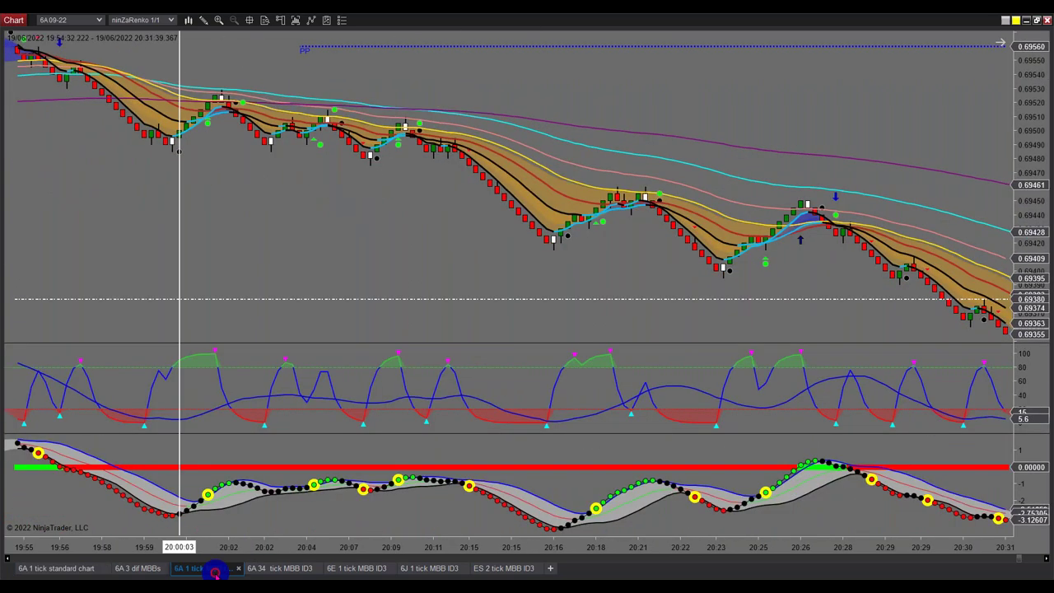
pyautogui.scroll(-5, 368, 222)
pyautogui.scroll(-4, 371, 224)
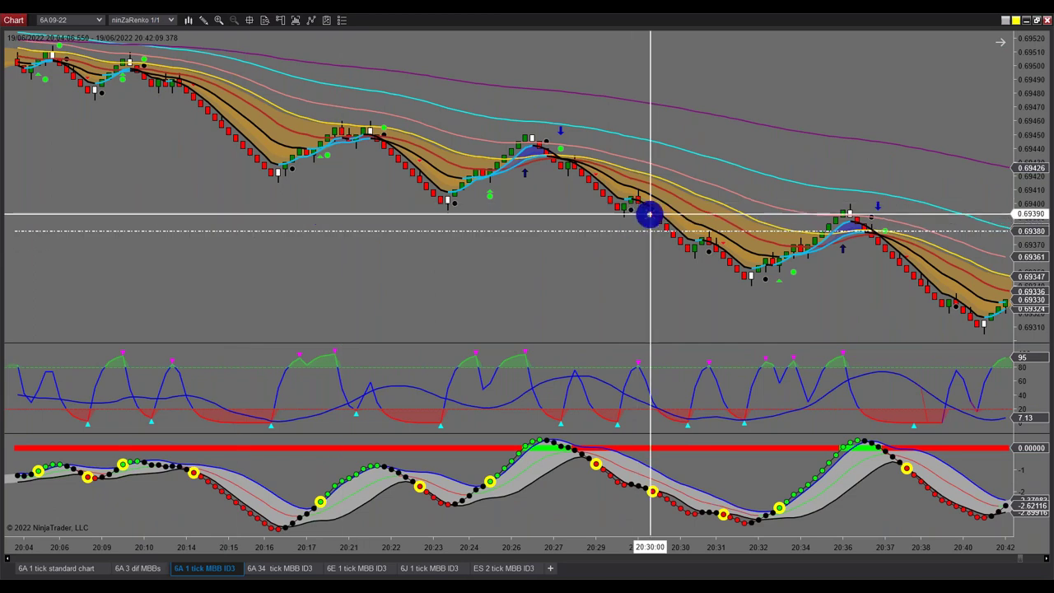
pyautogui.scroll(-3, 688, 281)
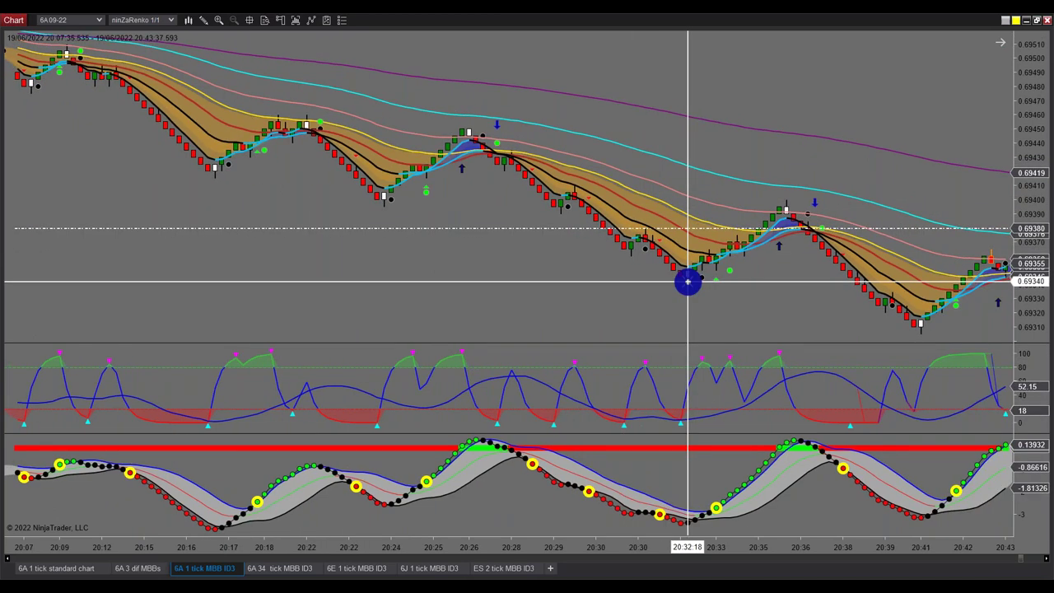
pyautogui.click(999, 47)
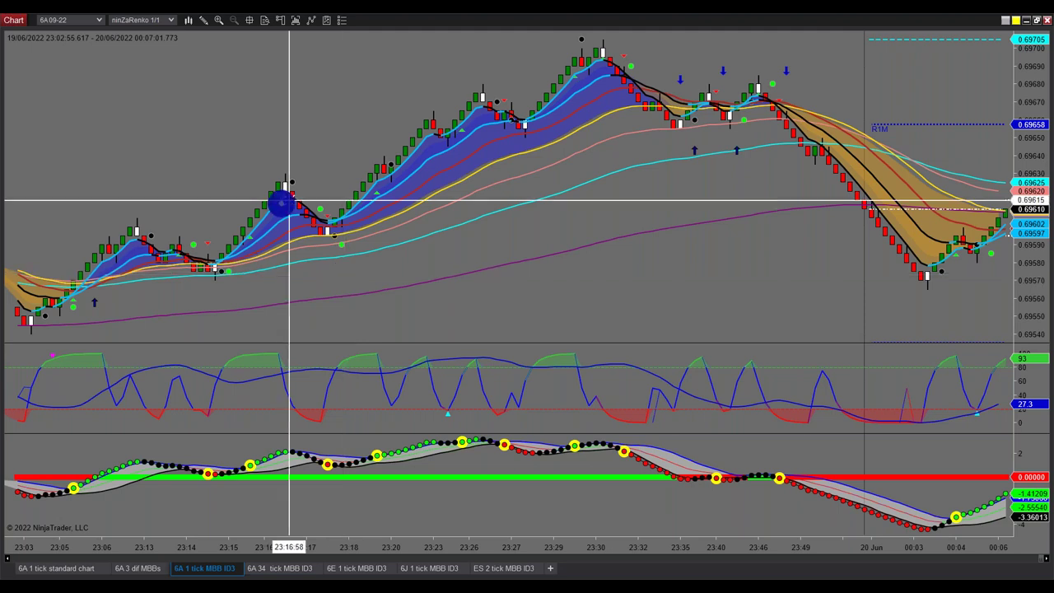
# View the 6E 1 tick MBB ID3 chart and switch to the 6J 1 tick MBB ID3 chart.
pyautogui.click(344, 568)
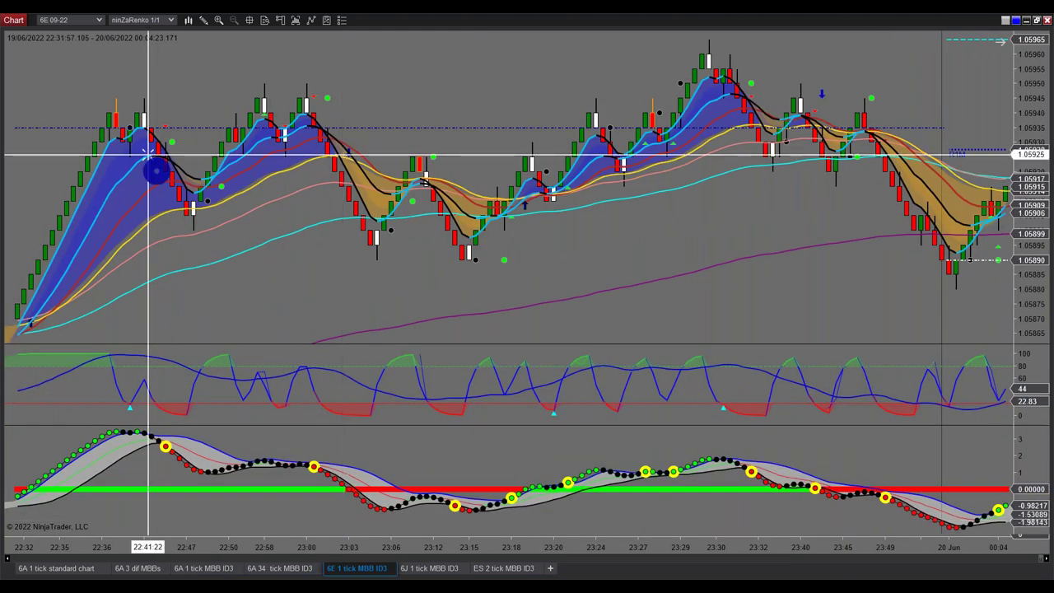
pyautogui.click(425, 568)
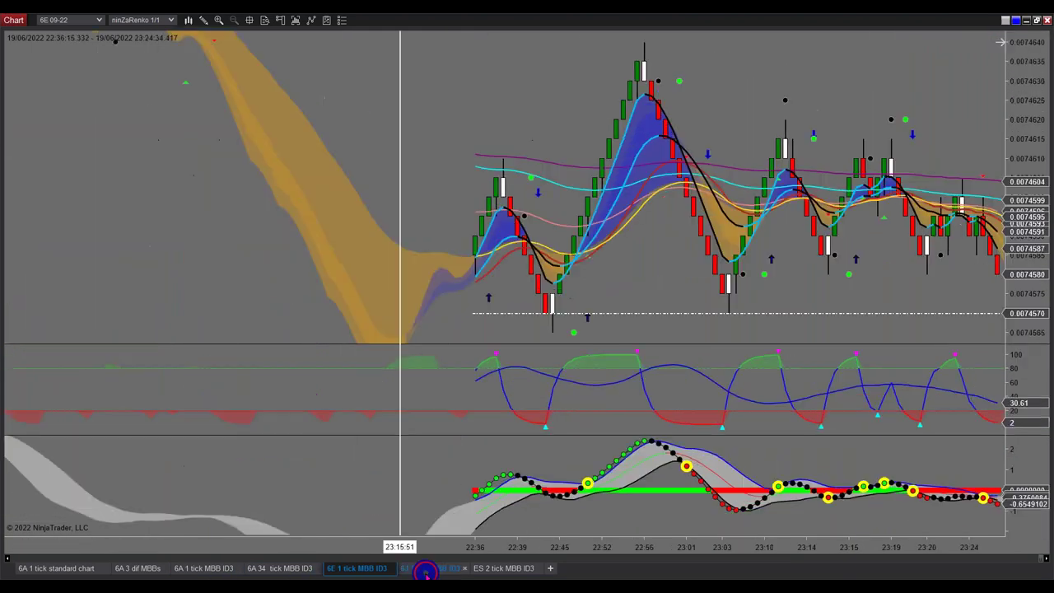
# Examine the 6J chart's earlier price action and switch to the 6A 1 tick MBB ID3 chart.
pyautogui.scroll(10, 587, 333)
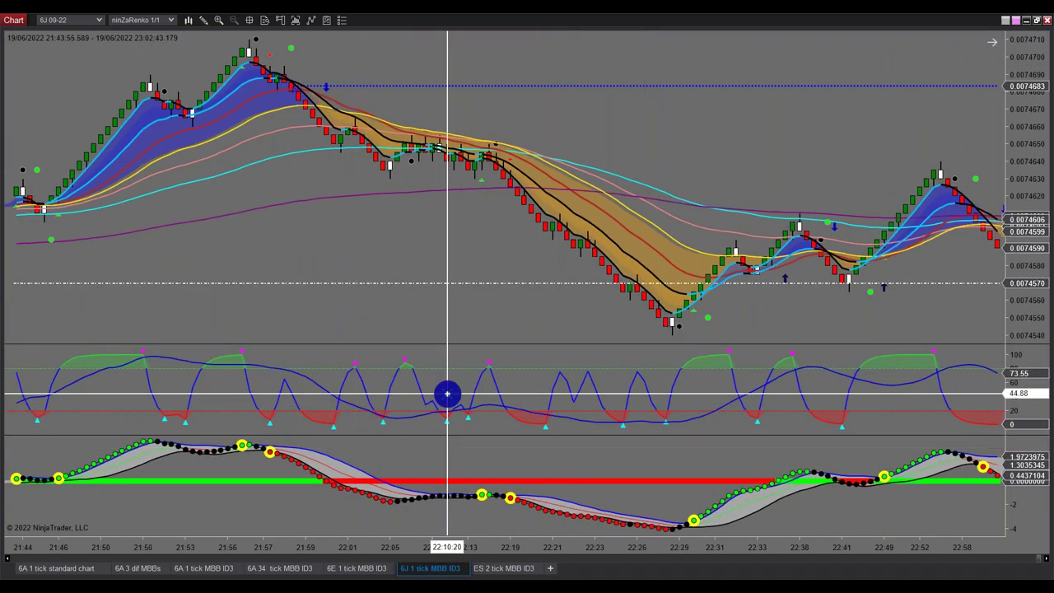
pyautogui.click(191, 567)
pyautogui.scroll(3, 301, 292)
pyautogui.scroll(3, 302, 335)
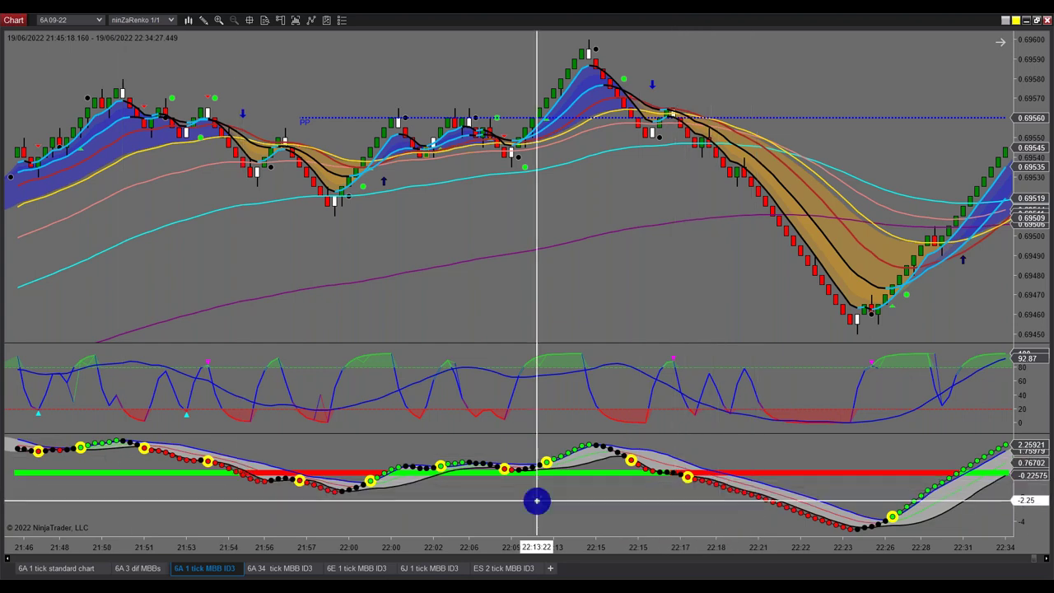
# Trace the 6A 1 tick uptrend back to its start near 21:29 and examine its MBB signals.
pyautogui.scroll(5, 524, 500)
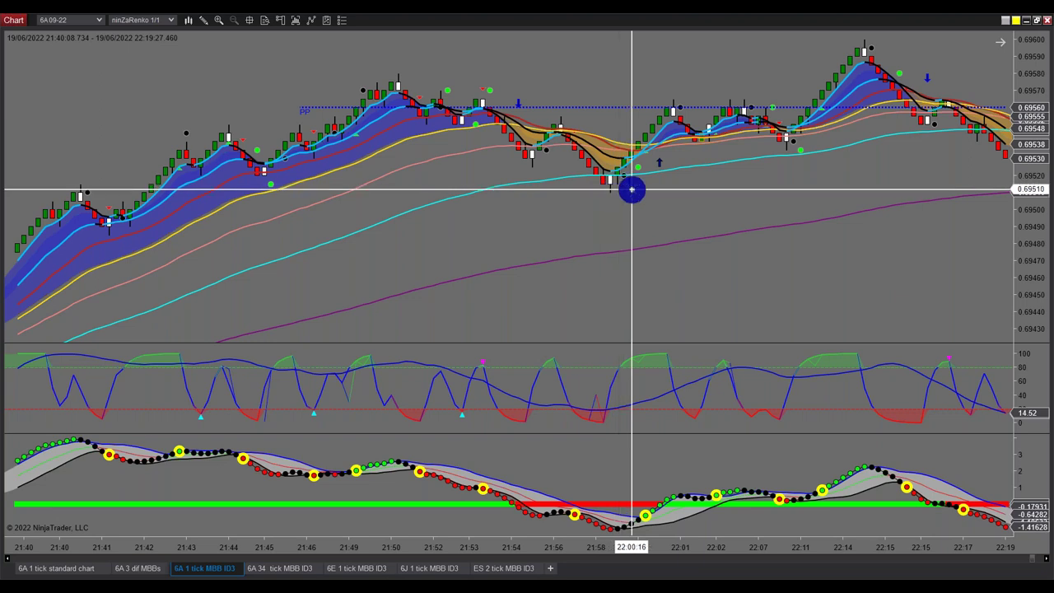
pyautogui.scroll(5, 630, 190)
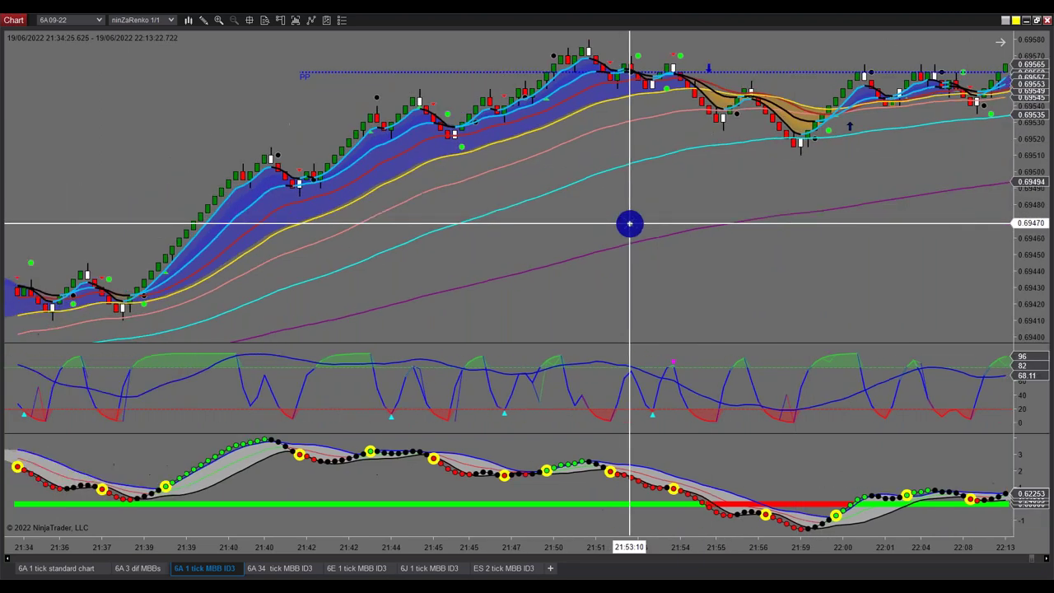
pyautogui.scroll(3, 629, 223)
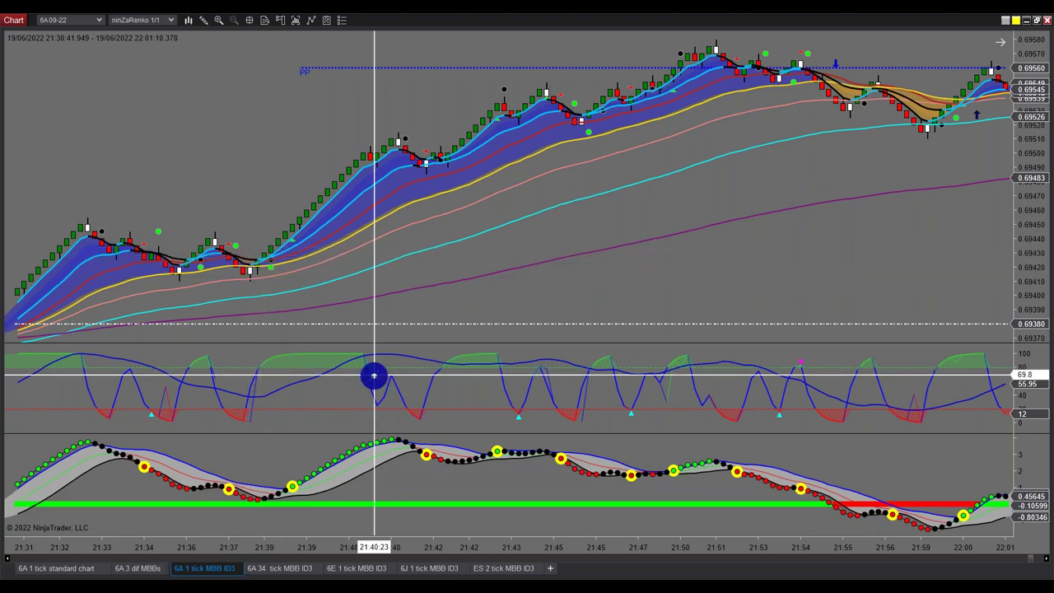
pyautogui.scroll(5, 396, 313)
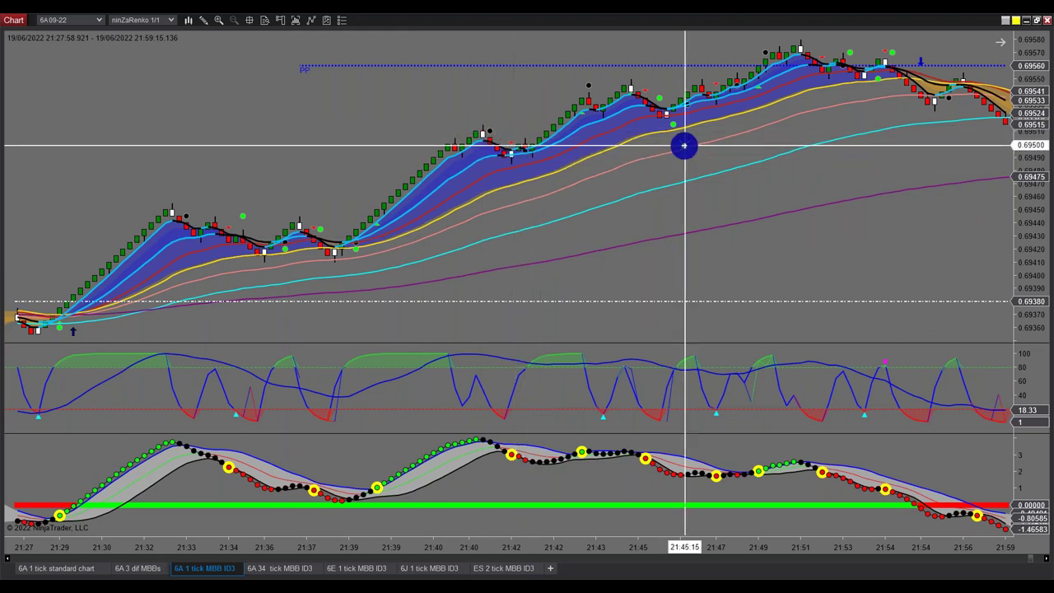
# Examine the 6A uptrend's successive MBB dots from its start through the pullback around 21:54.
pyautogui.scroll(-5, 882, 233)
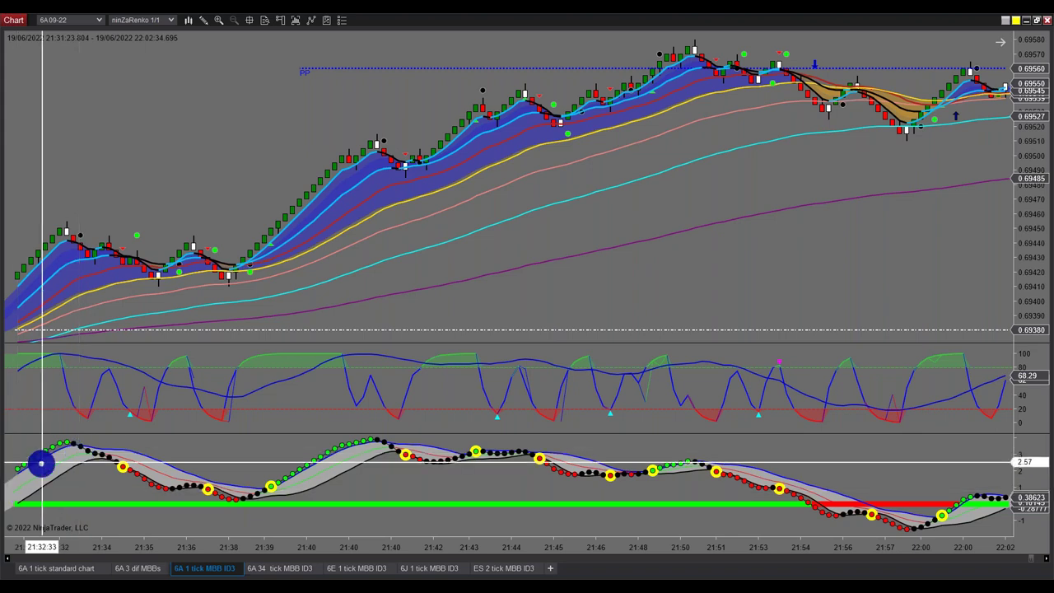
pyautogui.scroll(3, 79, 446)
pyautogui.scroll(3, 83, 449)
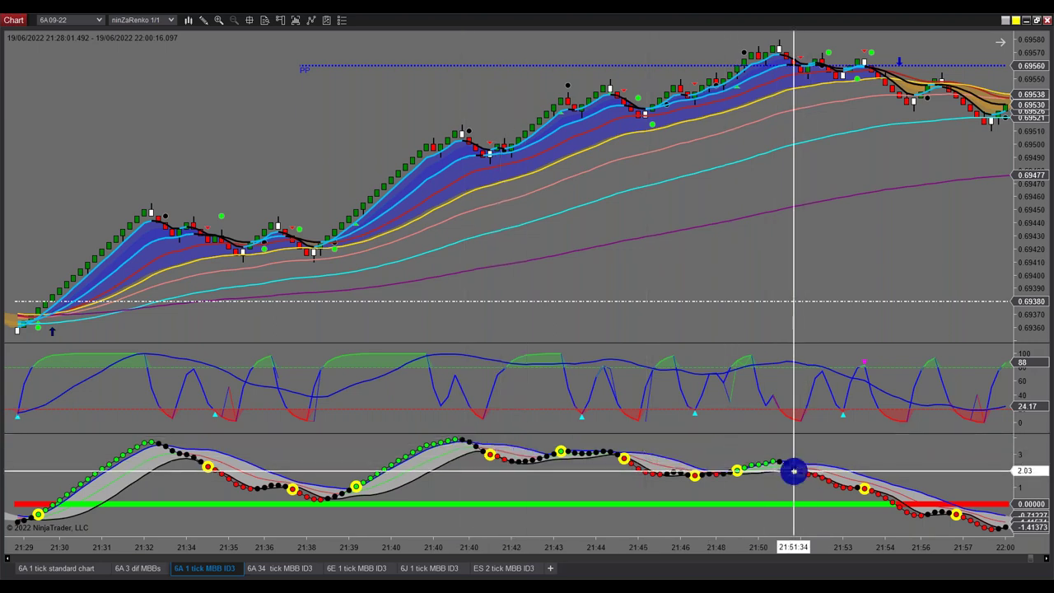
pyautogui.scroll(5, 795, 471)
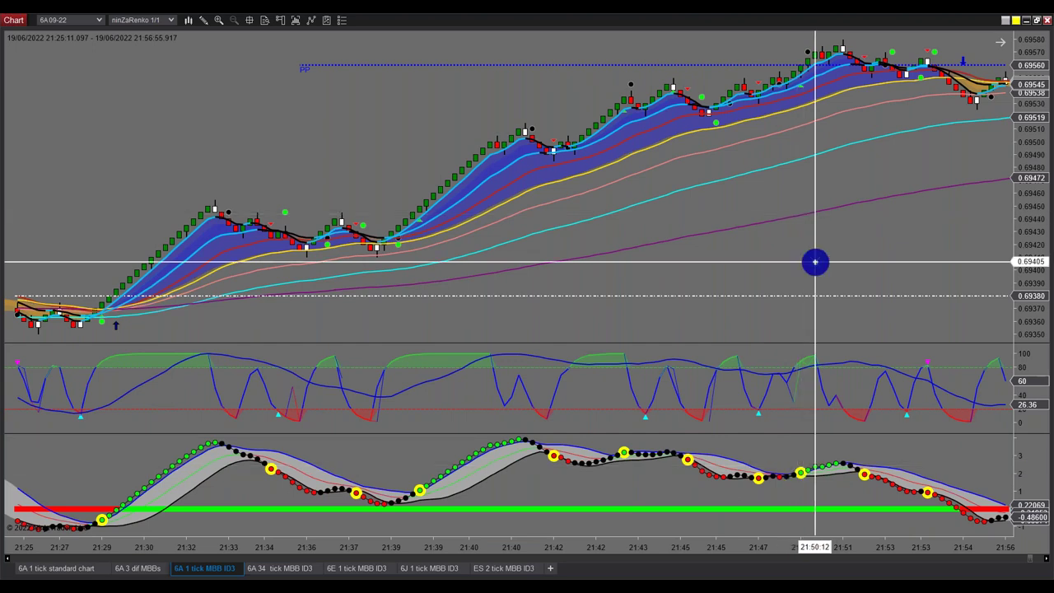
pyautogui.moveTo(815, 261); pyautogui.dragTo(510, 461)
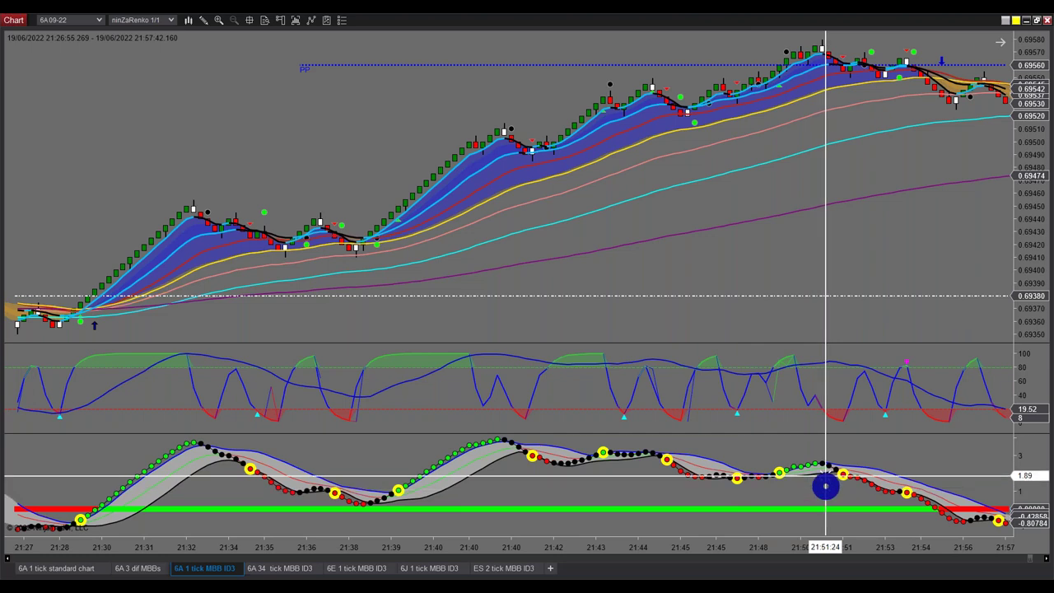
pyautogui.click(867, 66)
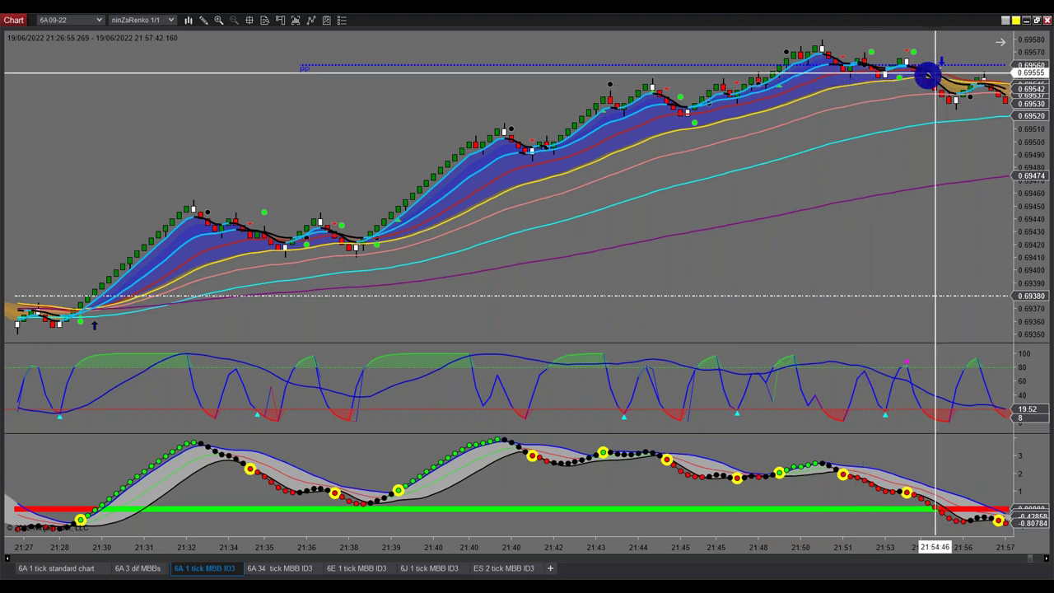
# Restore the maximized 6A chart window so it sits beside the other charts, and show the uptrend around 21:40.
pyautogui.click(1035, 19)
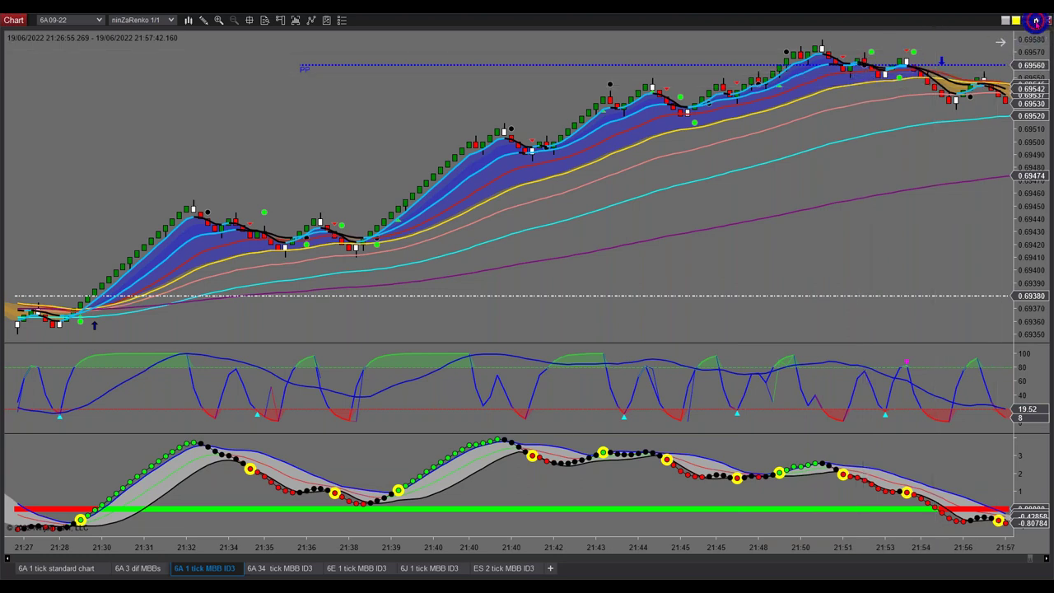
pyautogui.scroll(3, 404, 242)
pyautogui.scroll(8, 345, 270)
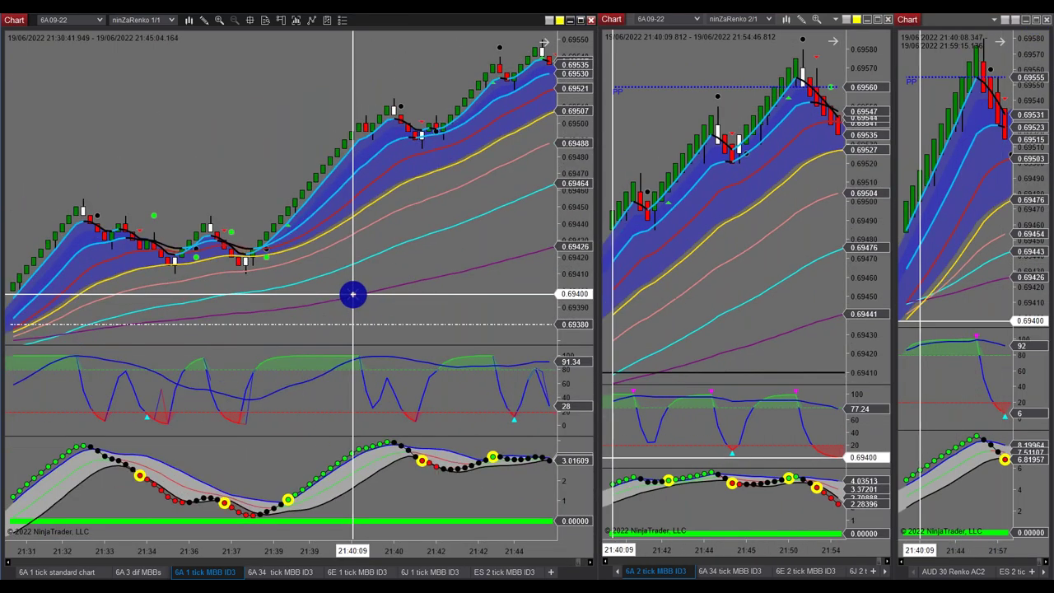
# Compare the start of the 6A uptrend around 21:30 across the side-by-side charts and their MBB panels.
pyautogui.scroll(4, 353, 294)
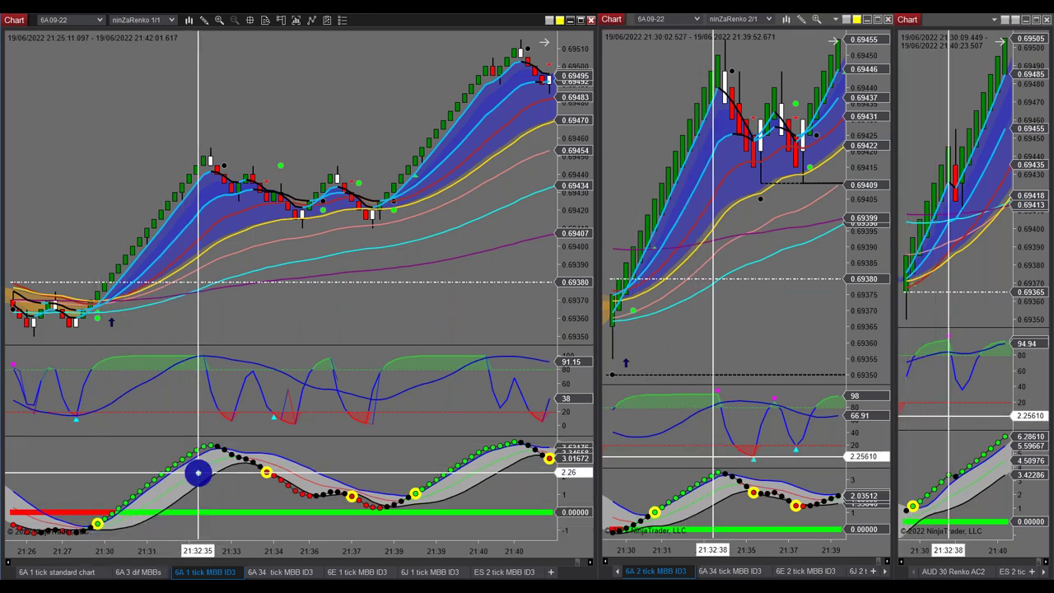
pyautogui.scroll(3, 198, 472)
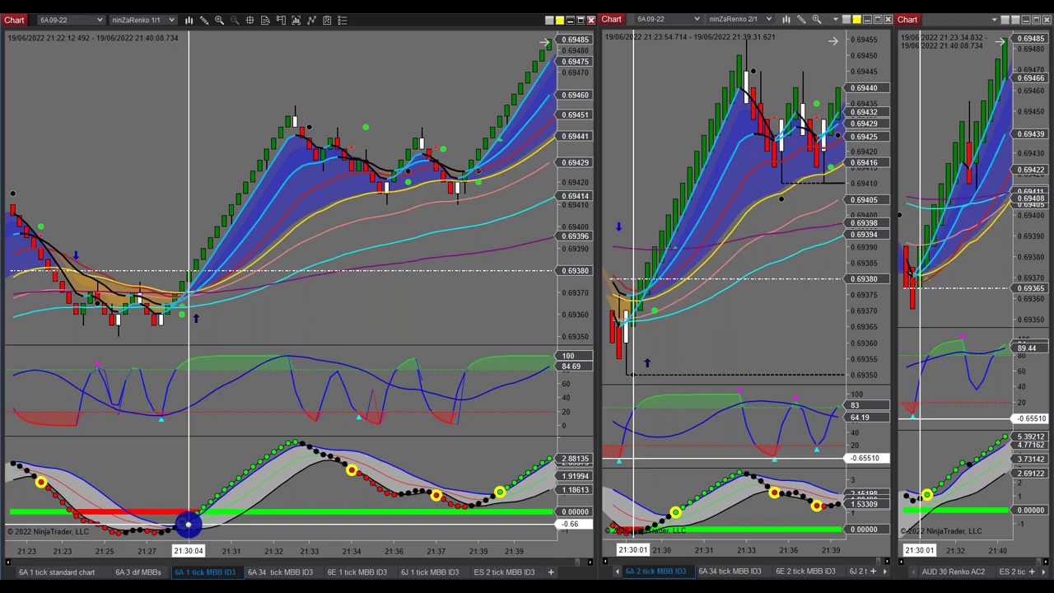
pyautogui.scroll(-5, 607, 502)
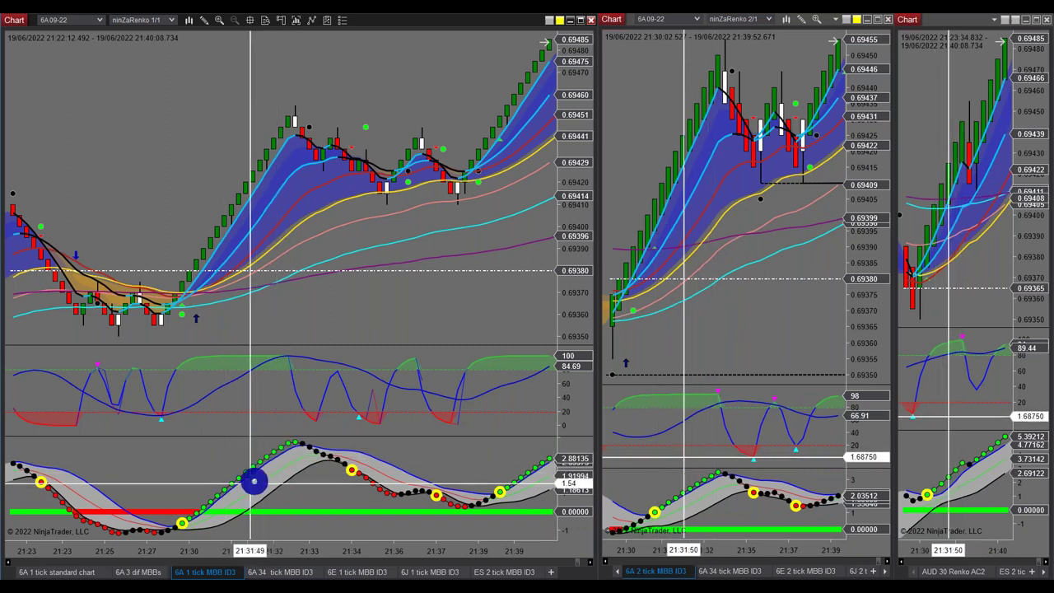
pyautogui.scroll(10, 259, 292)
pyautogui.moveTo(272, 323); pyautogui.dragTo(345, 287)
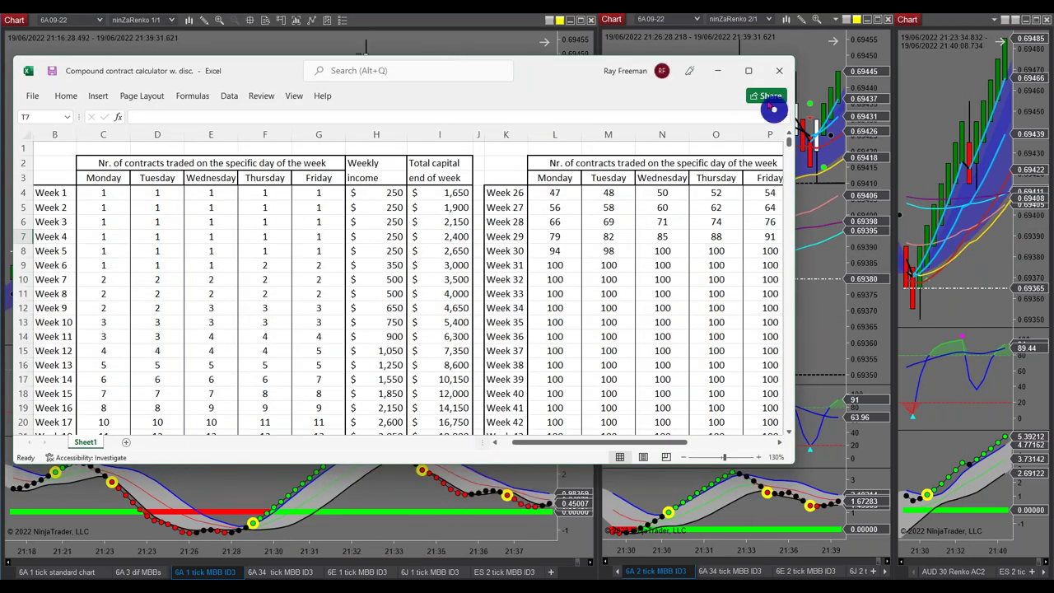
# Maximize the compound contract calculator workbook in Excel and set the contract value to 2000.
pyautogui.click(748, 70)
pyautogui.click(974, 138)
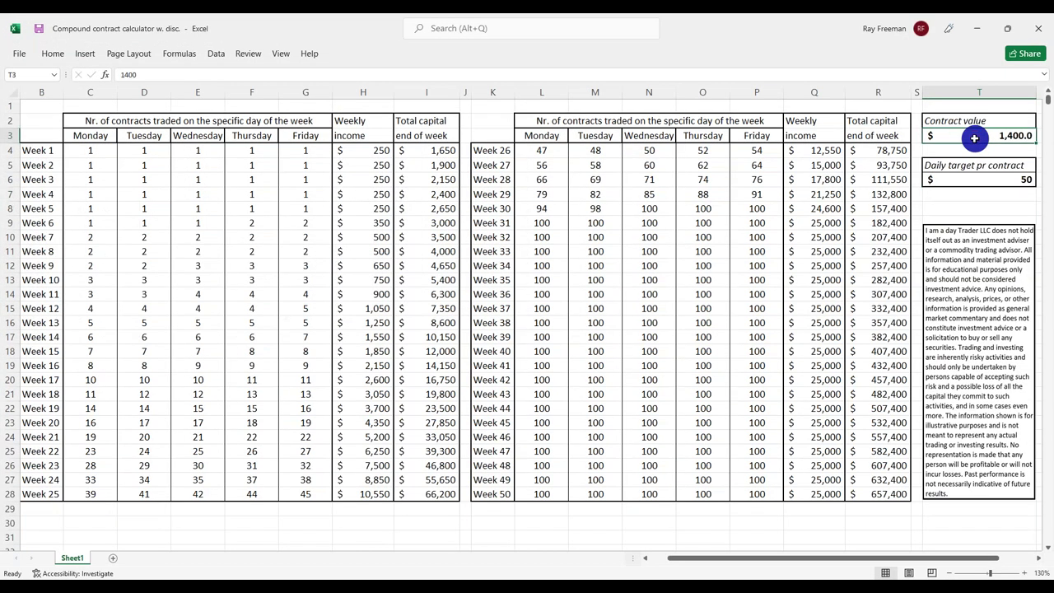
pyautogui.doubleClick(974, 138)
pyautogui.write('2000')
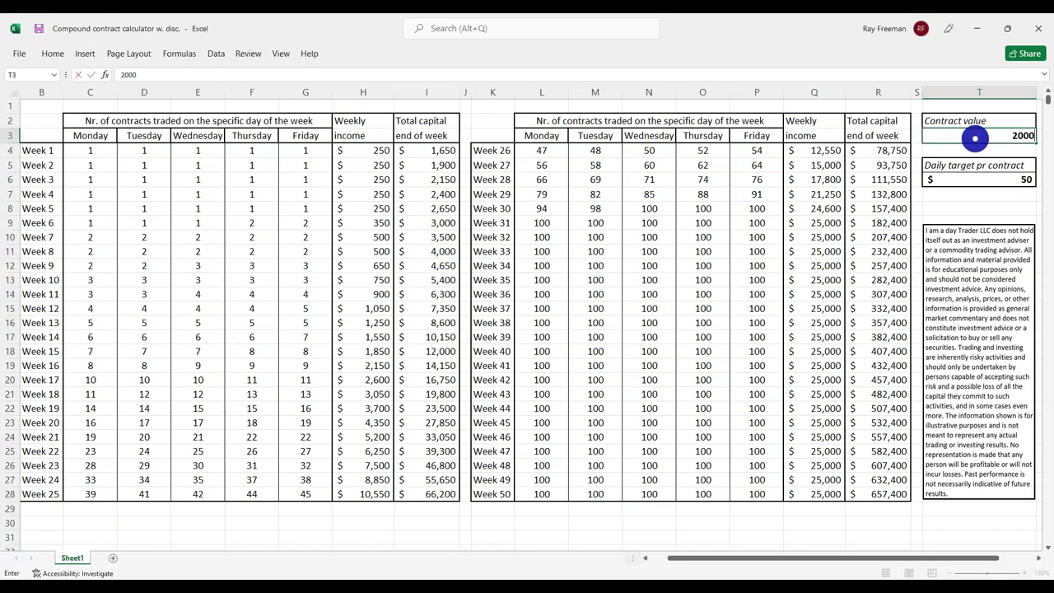
pyautogui.press('Return')
# Set the daily target per contract to 100 in the calculator.
pyautogui.click(1009, 179)
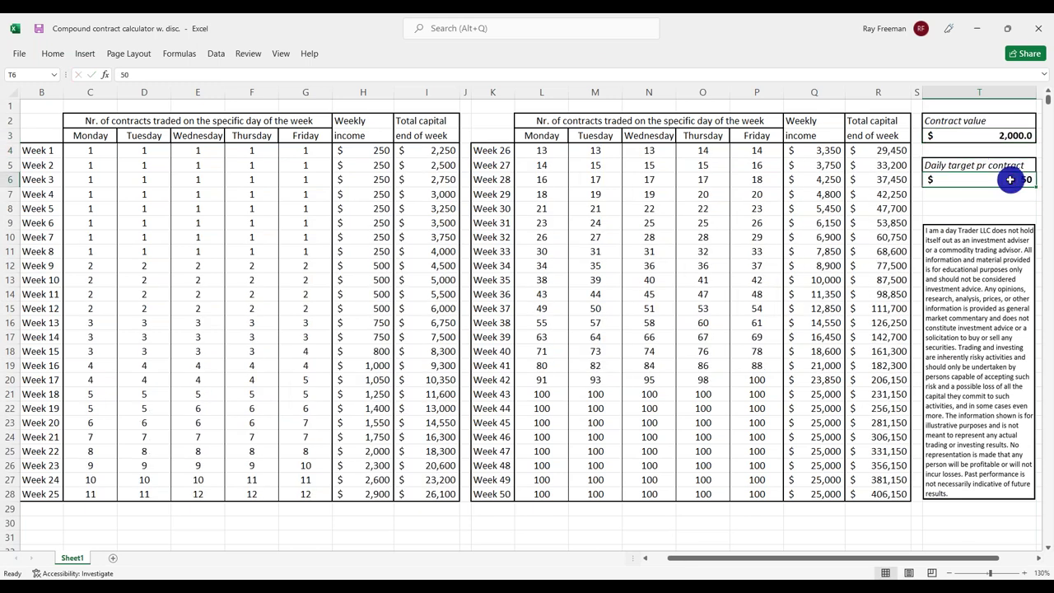
pyautogui.write('100')
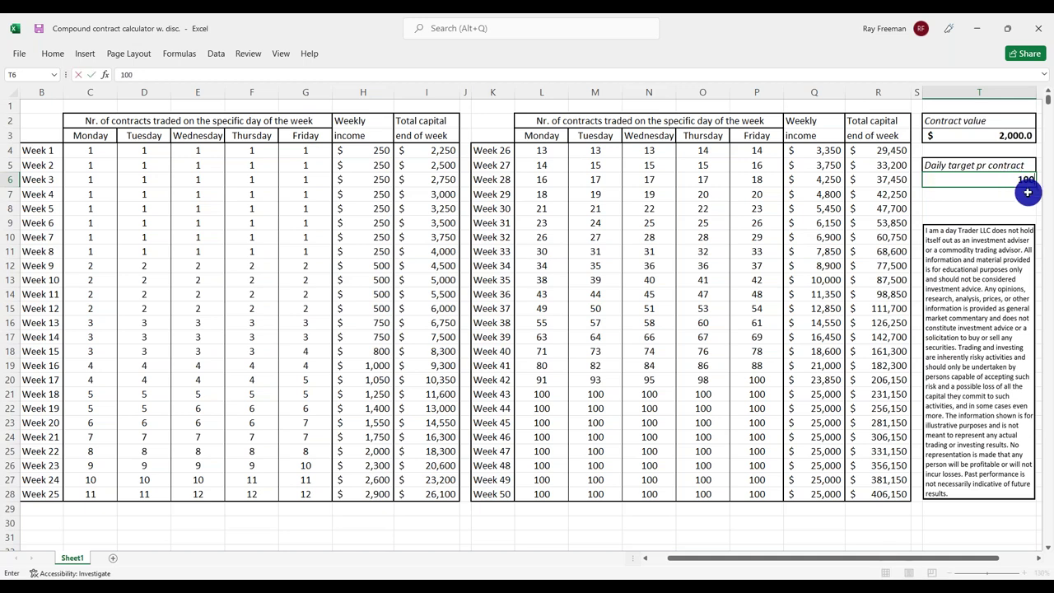
pyautogui.hotkey('ctrl', 'Return')
pyautogui.click(1028, 192)
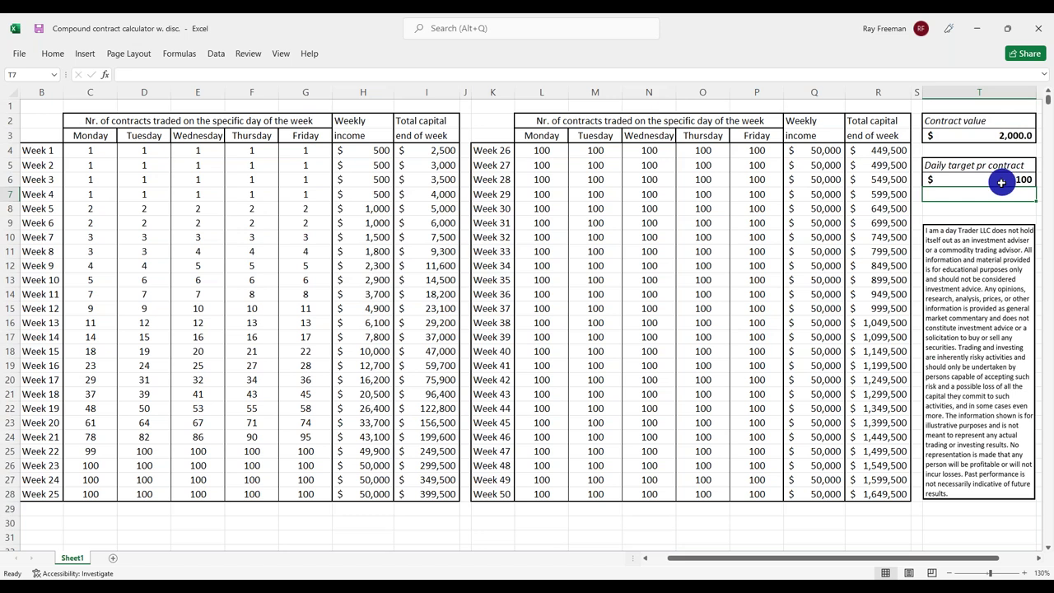
# Minimize the Excel calculator and examine the earlier uptrend on the 6J 1 tick MBB ID3 chart in NinjaTrader.
pyautogui.click(974, 33)
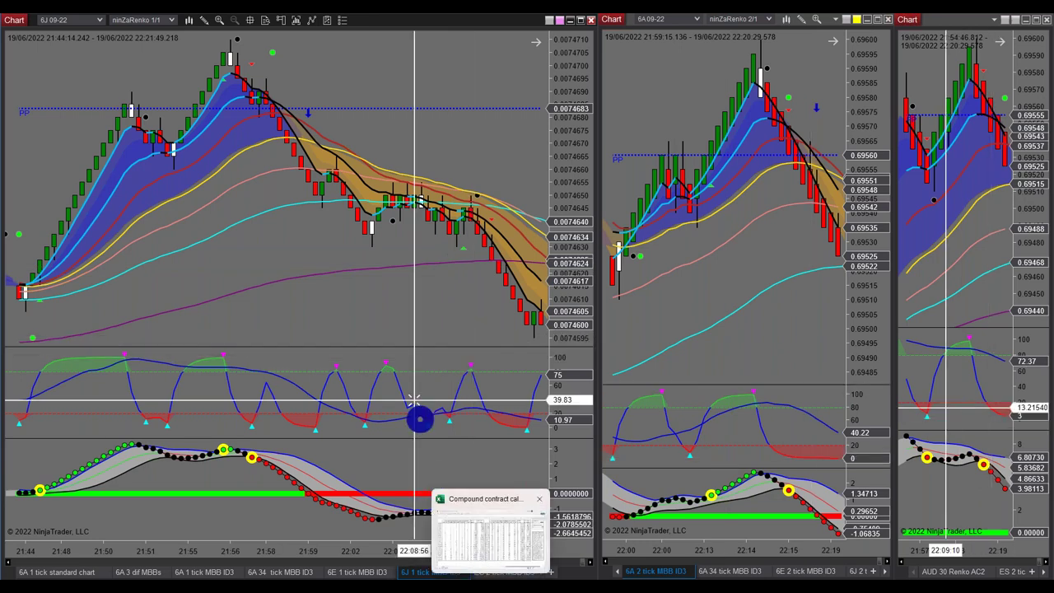
pyautogui.scroll(-5, 372, 311)
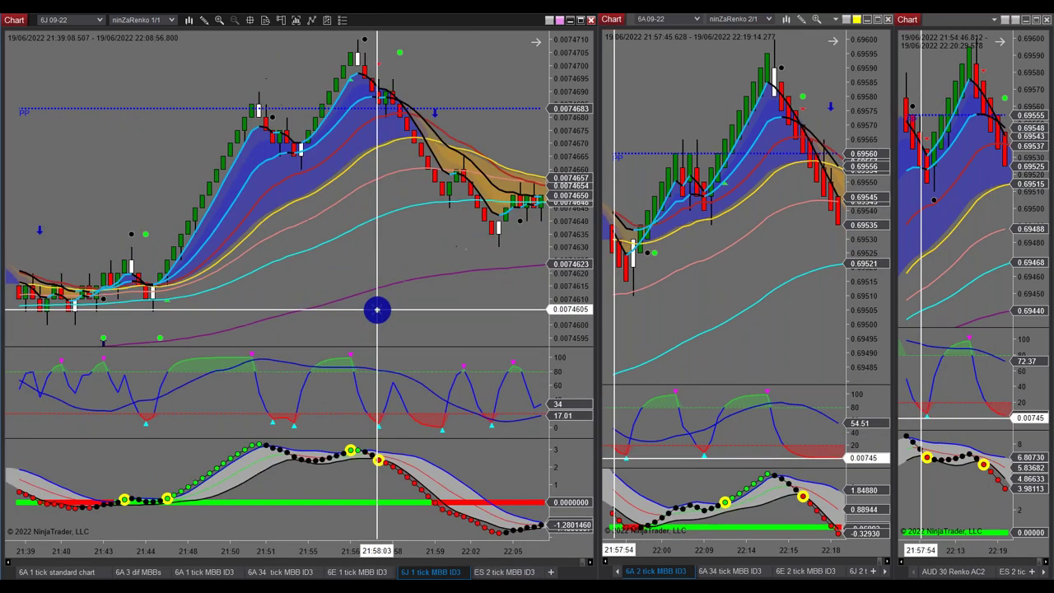
pyautogui.scroll(-3, 223, 424)
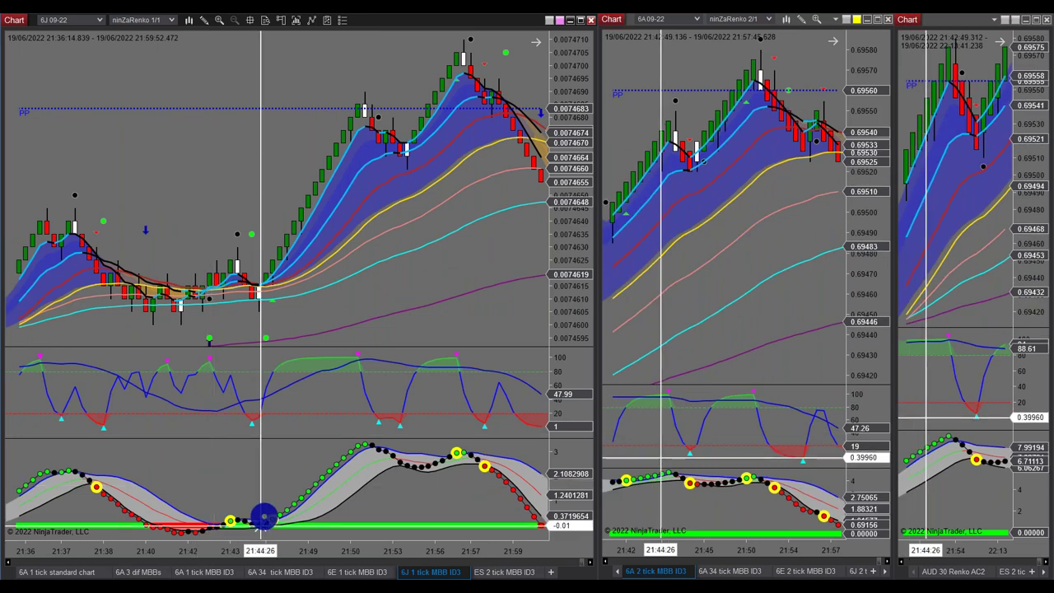
# Show the 6A 1 tick MBB ID3 chart and trace its uptrend back to about 21:30.
pyautogui.click(223, 568)
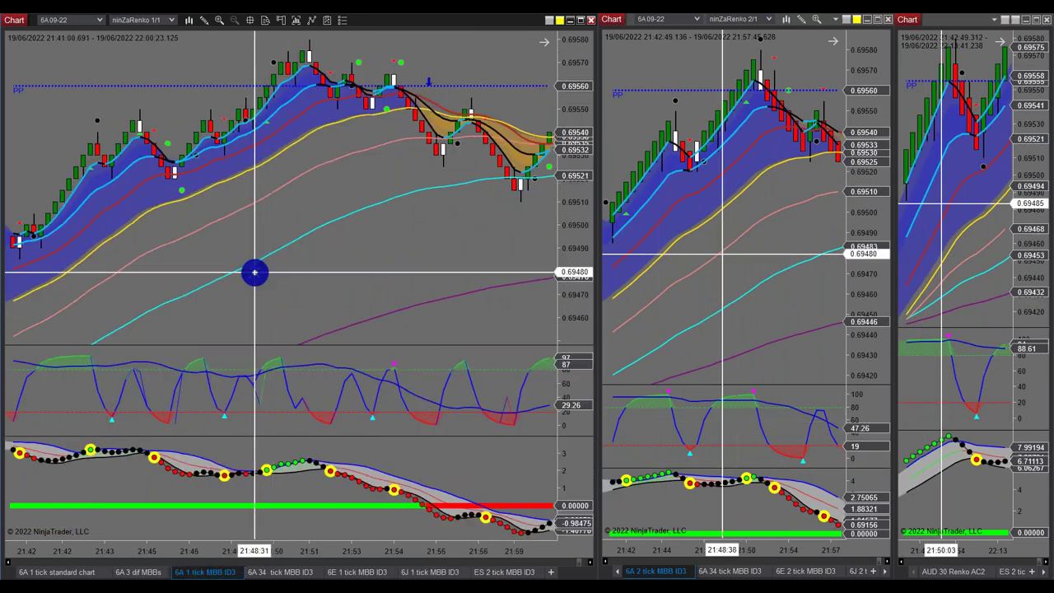
pyautogui.scroll(-5, 255, 272)
pyautogui.scroll(-5, 274, 285)
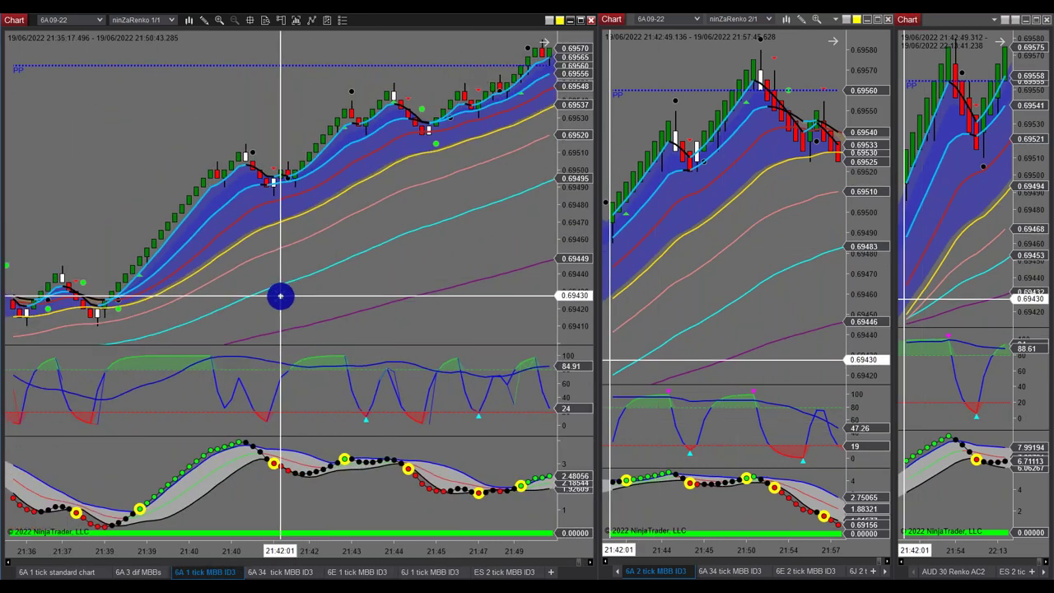
pyautogui.scroll(-1, 134, 412)
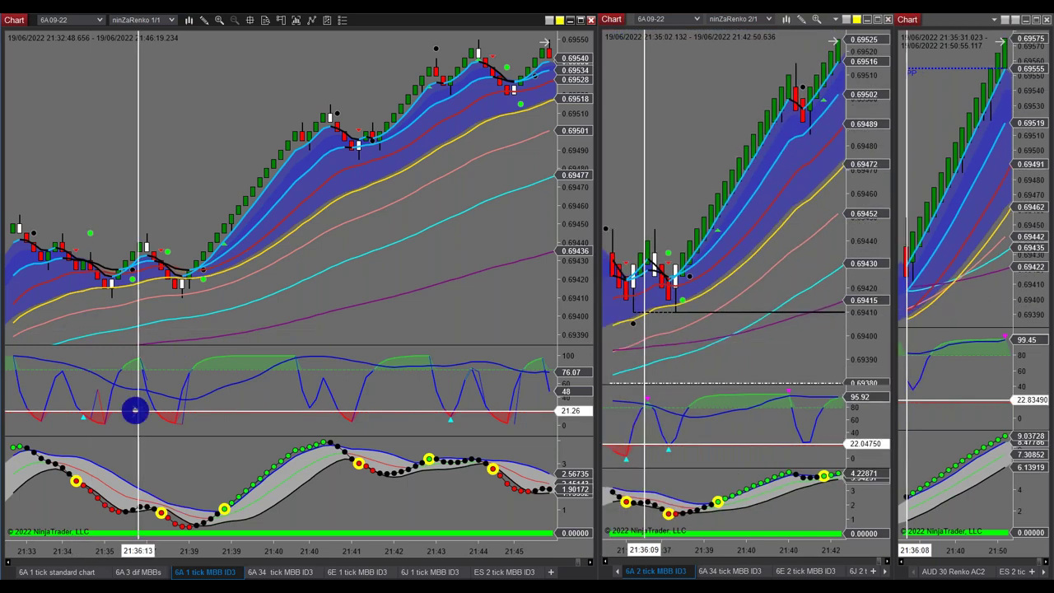
pyautogui.scroll(-2, 219, 425)
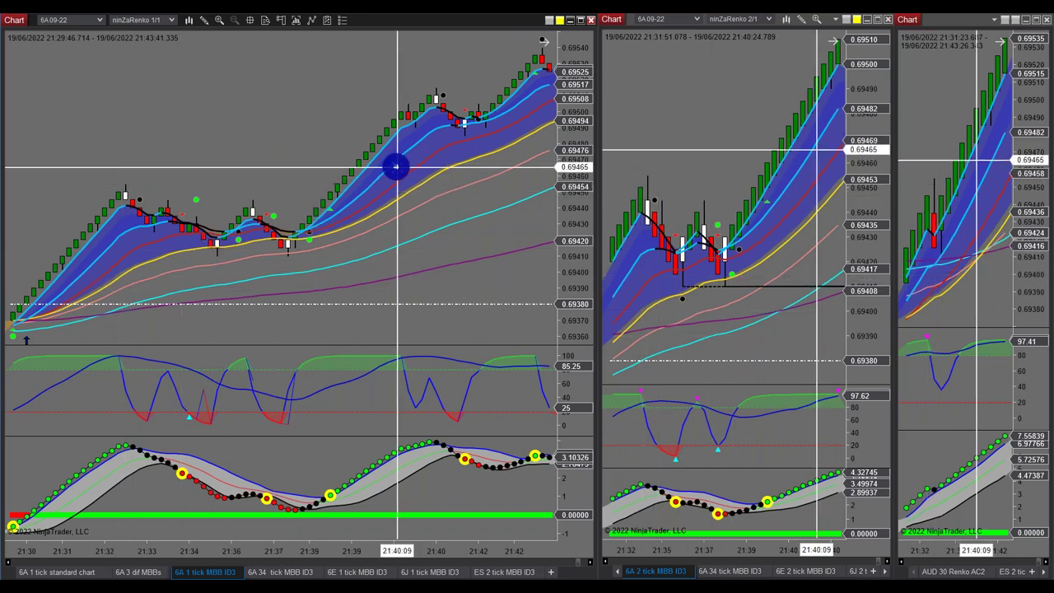
# Follow the 6A uptrend forward from 21:39 to about 21:53, comparing the 1 tick and 2 tick charts.
pyautogui.scroll(3, 365, 265)
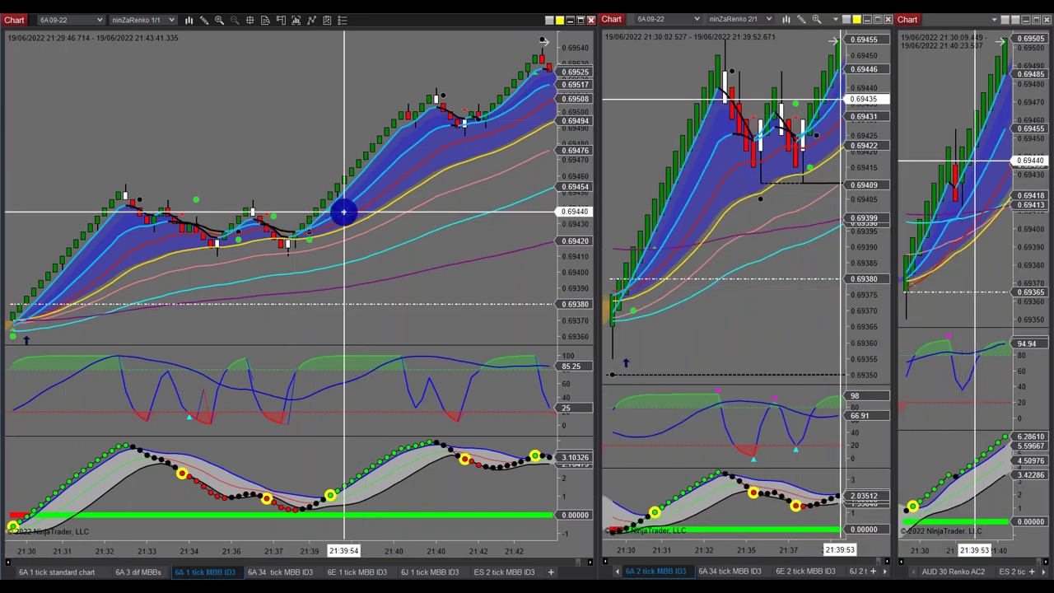
pyautogui.scroll(-5, 376, 224)
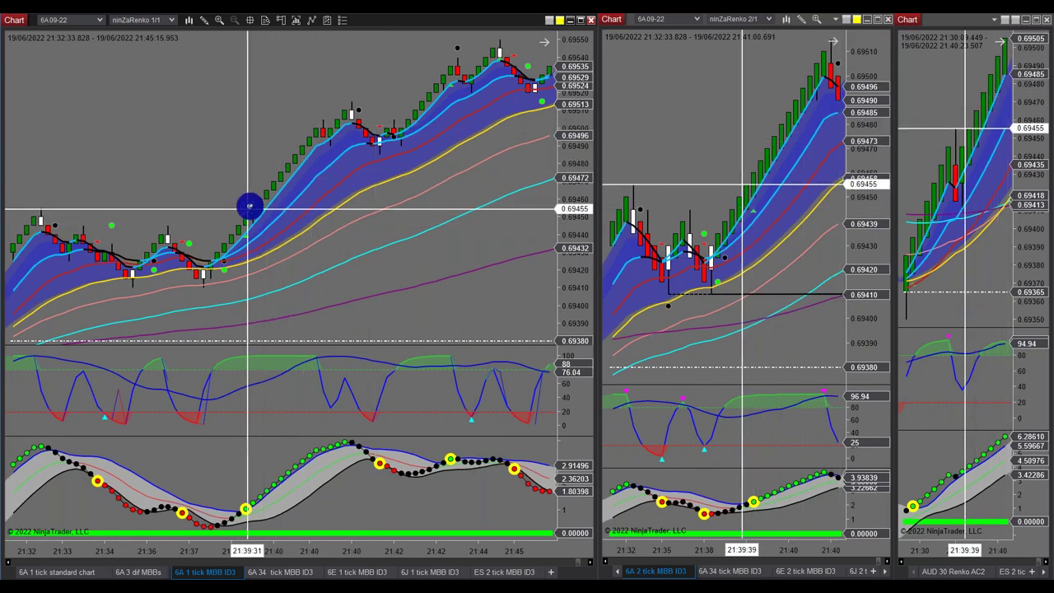
pyautogui.scroll(-3, 318, 149)
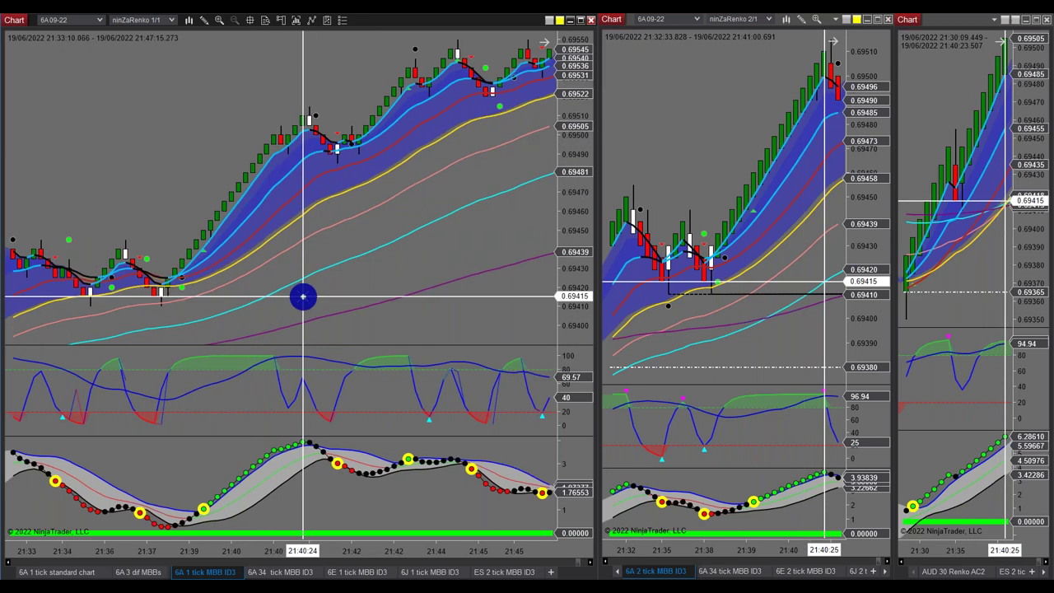
pyautogui.scroll(-5, 302, 297)
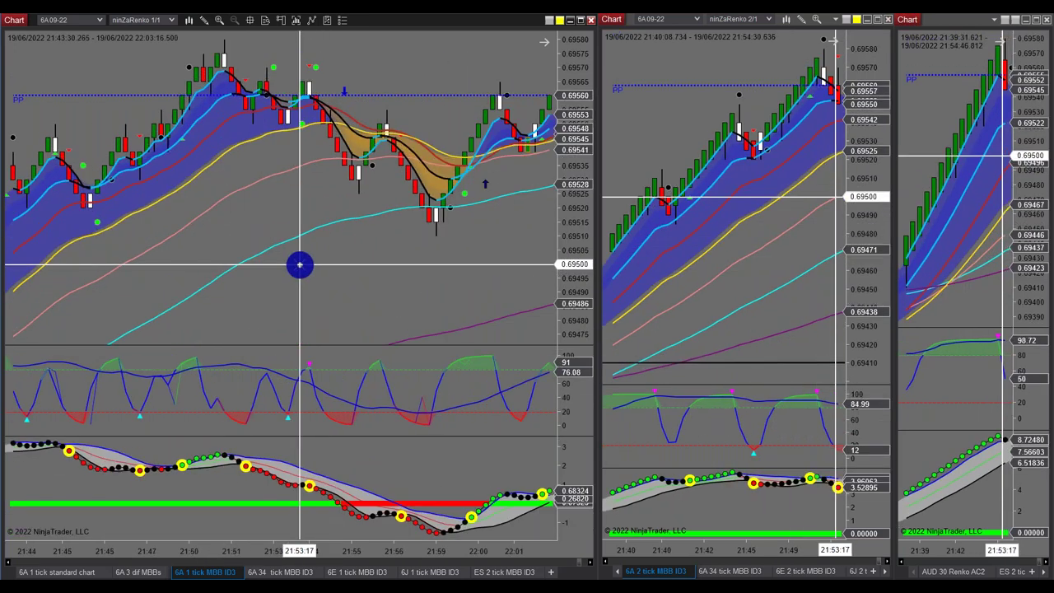
# Bring the 6A charts back to the uptrend's early part and examine the MBB signals on the narrowest chart.
pyautogui.scroll(4, 190, 247)
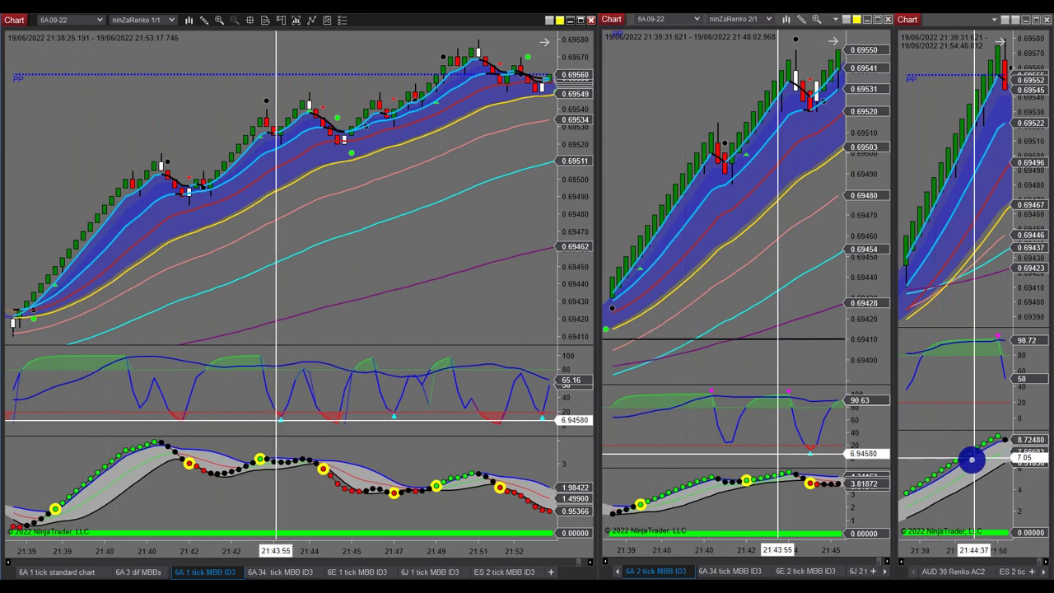
pyautogui.scroll(5, 969, 461)
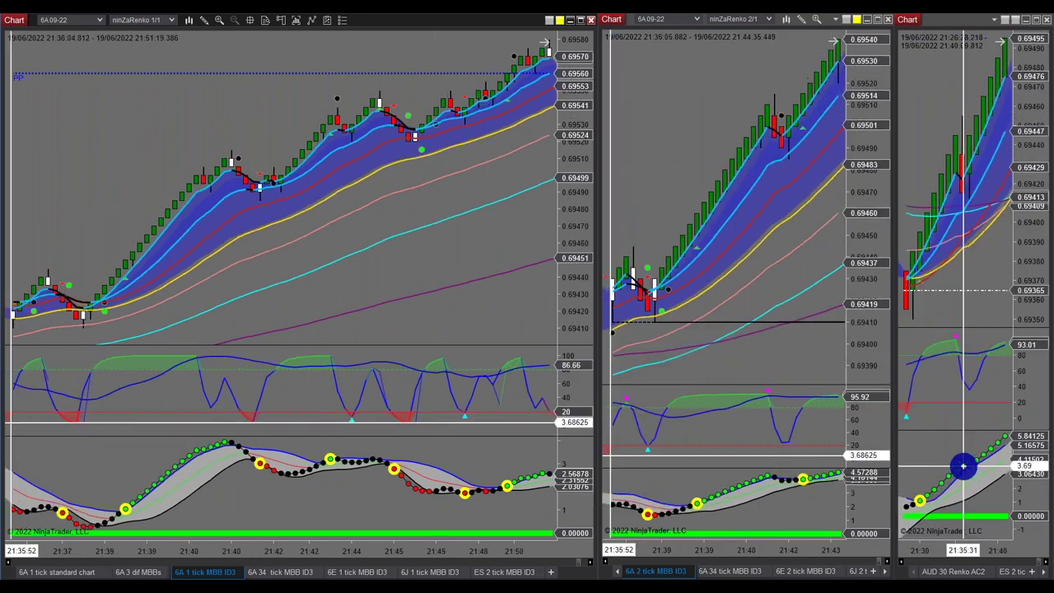
# Follow the 6A charts forward from the early uptrend to the price peak and reversal around 22:15.
pyautogui.scroll(-10, 963, 470)
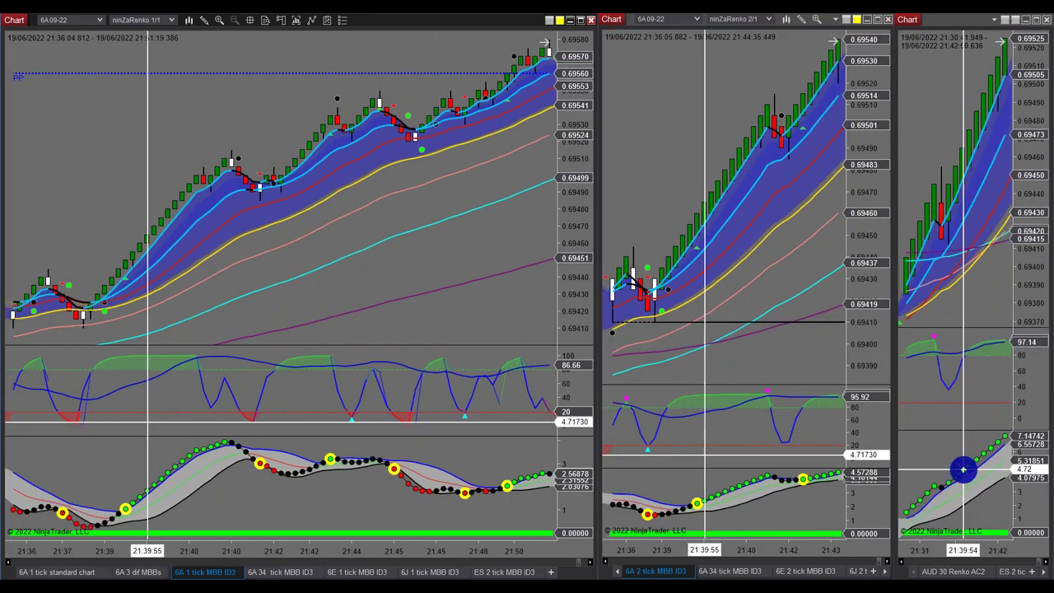
pyautogui.scroll(5, 963, 471)
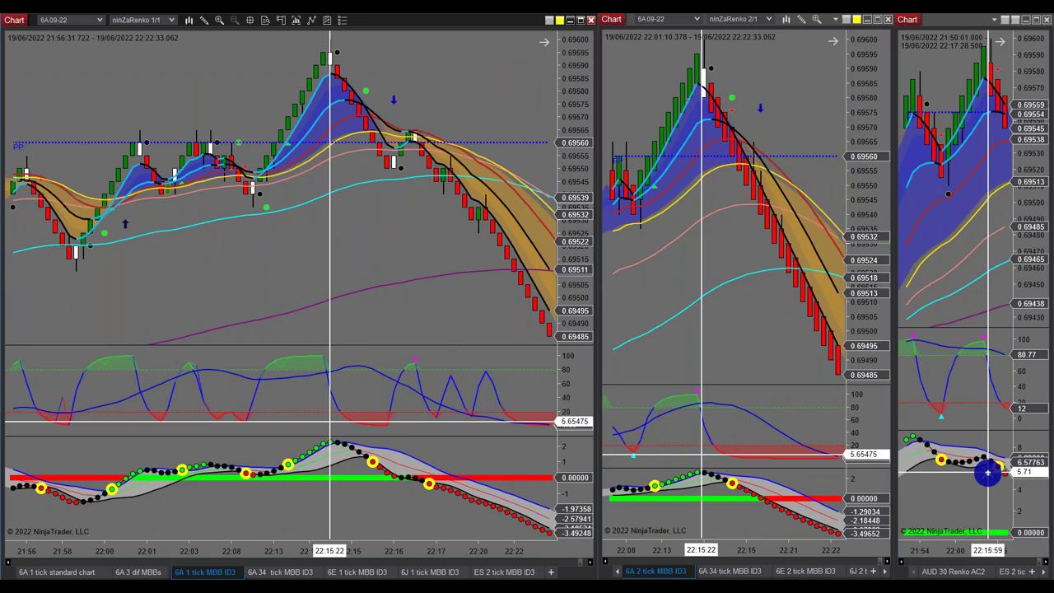
pyautogui.scroll(2, 985, 472)
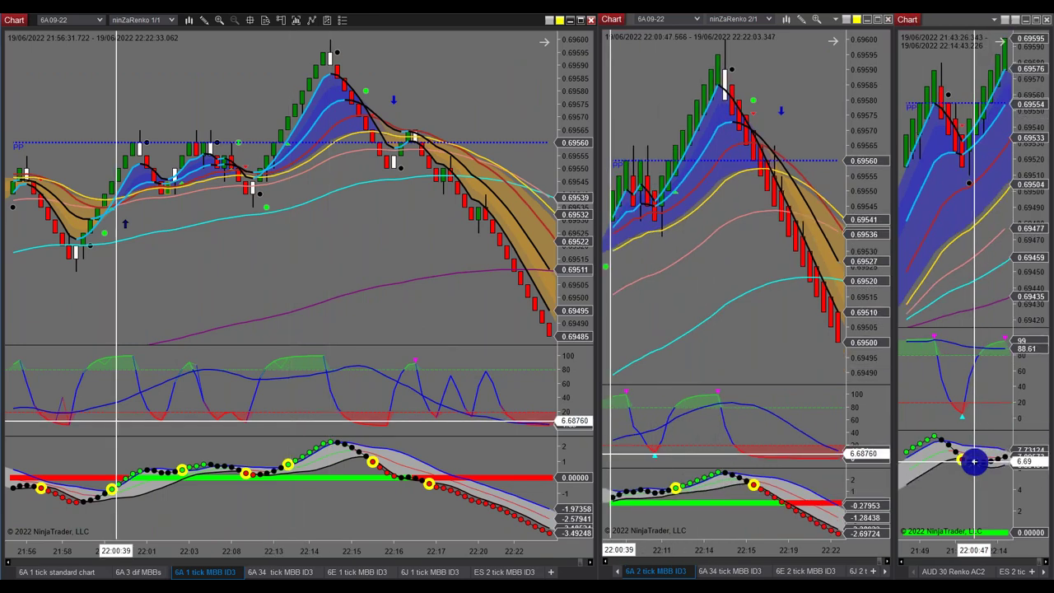
pyautogui.scroll(-2, 973, 461)
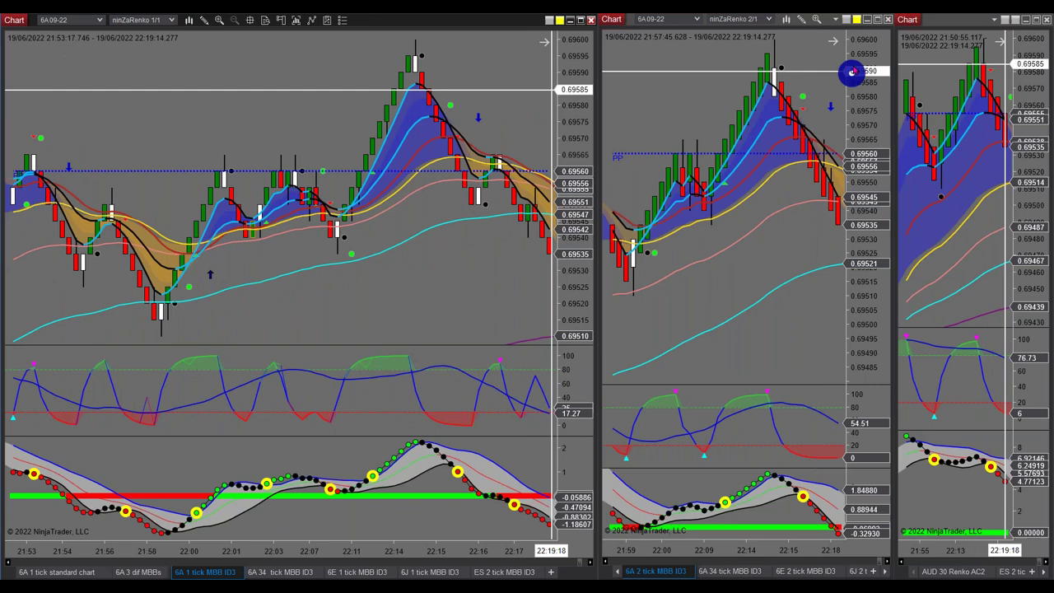
# Maximize the 6A 2 tick MBB ID3 chart and examine its whole uptrend from about 21:30.
pyautogui.click(877, 22)
pyautogui.click(877, 22)
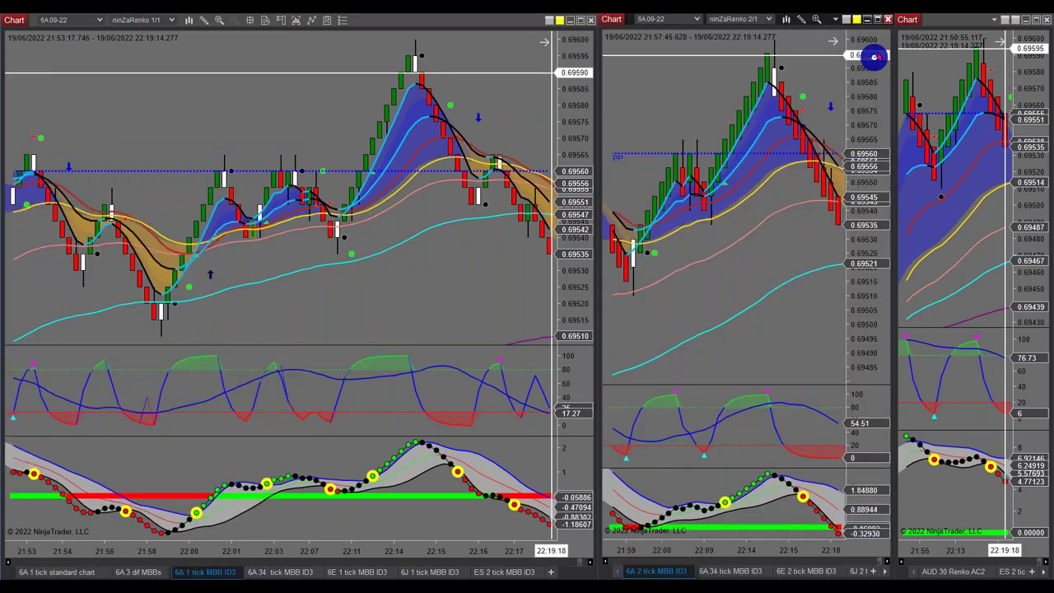
pyautogui.click(877, 19)
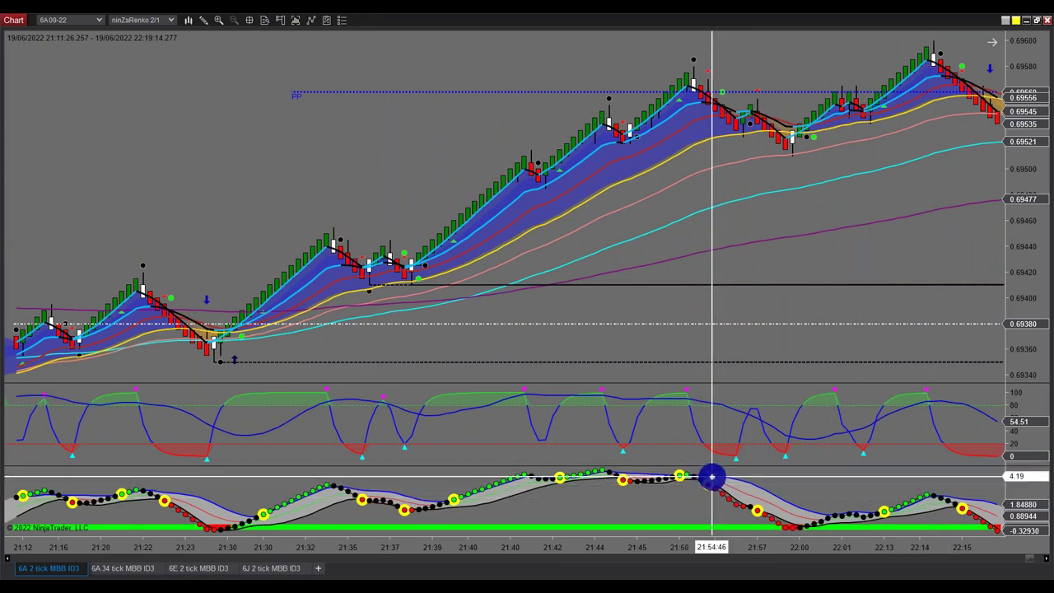
# Restore the 6A 2 tick chart to its smaller window, then widen it to cover the narrowest chart.
pyautogui.click(1036, 21)
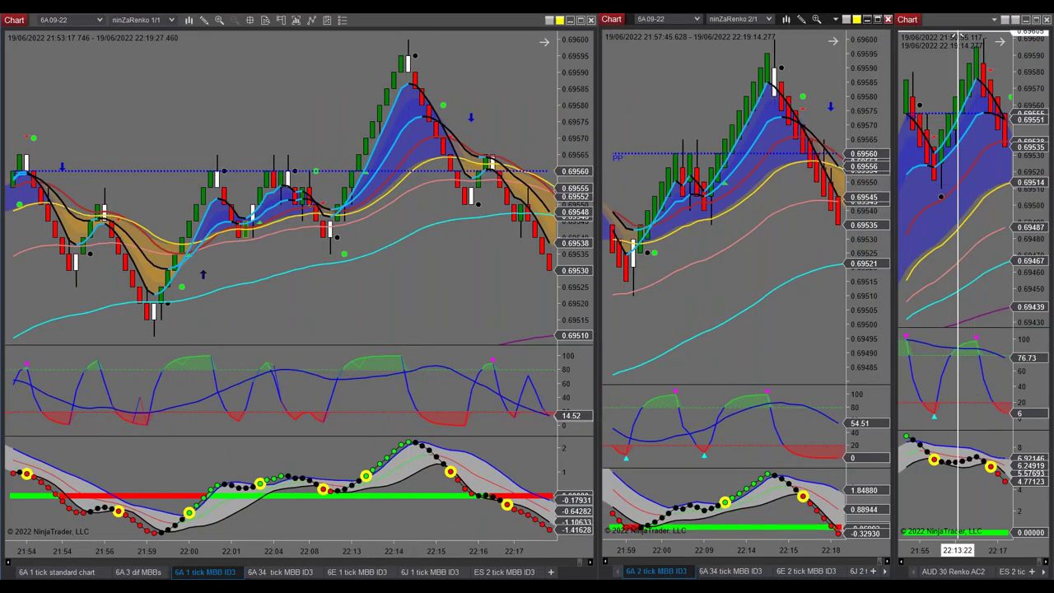
pyautogui.scroll(5, 878, 271)
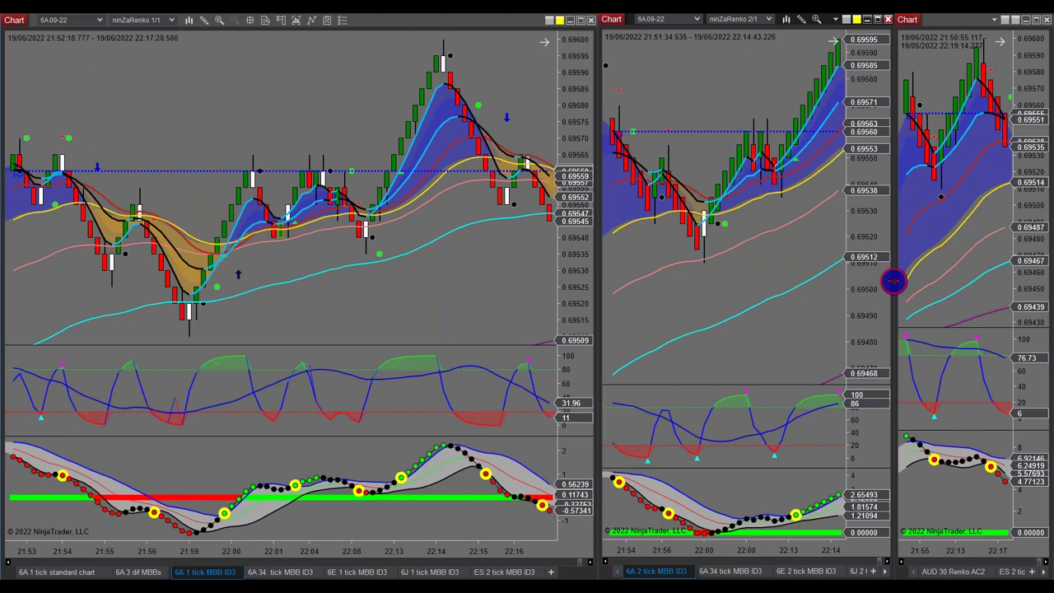
pyautogui.moveTo(897, 282); pyautogui.dragTo(1041, 298)
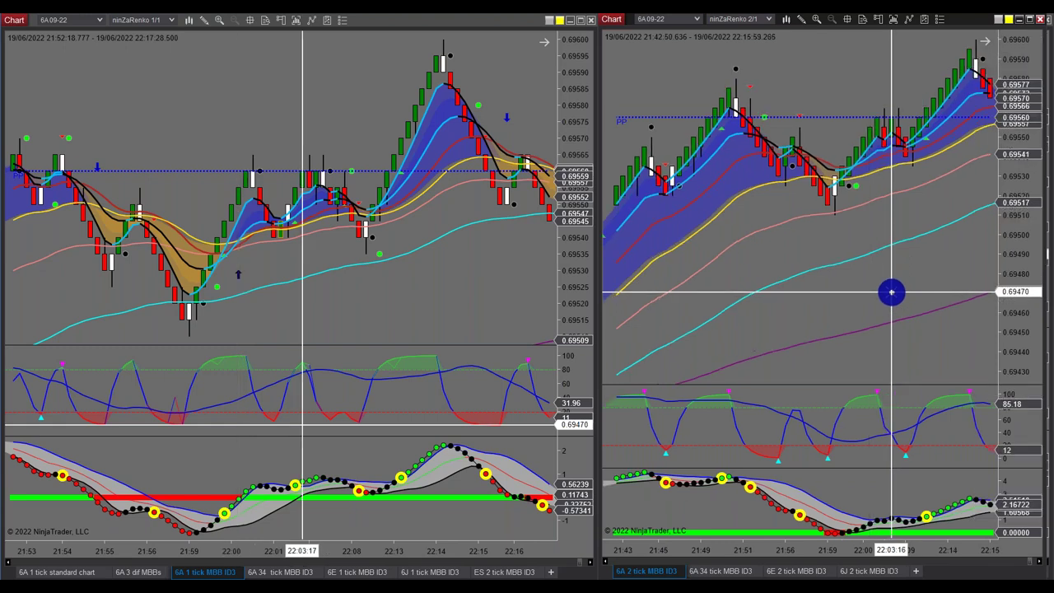
# Compare the 6A 1 tick and 2 tick charts around 22:00, then trace both back to the uptrend's start near 21:30.
pyautogui.scroll(5, 436, 52)
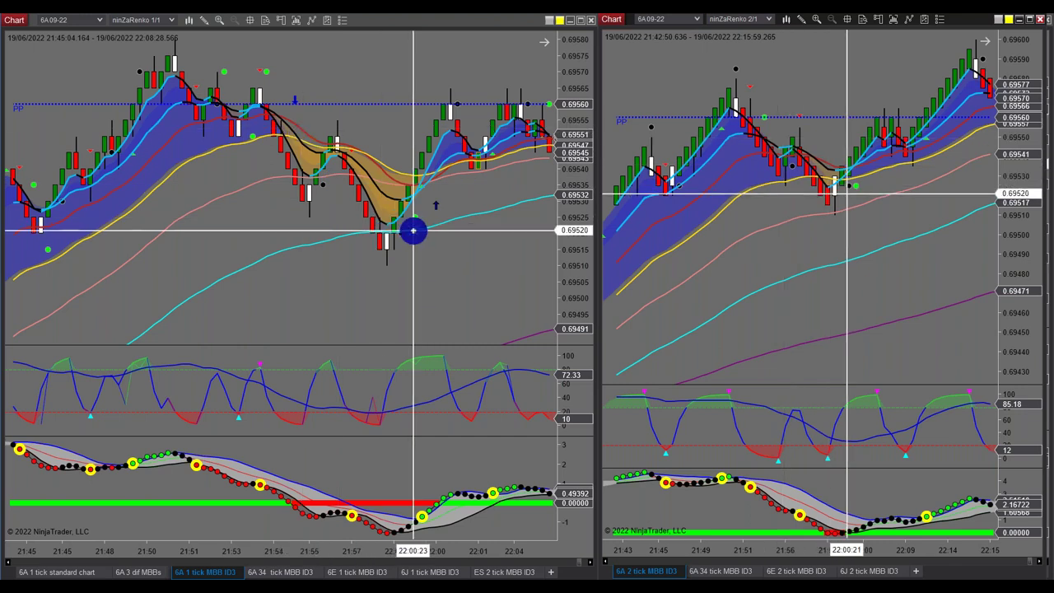
pyautogui.scroll(-10, 411, 184)
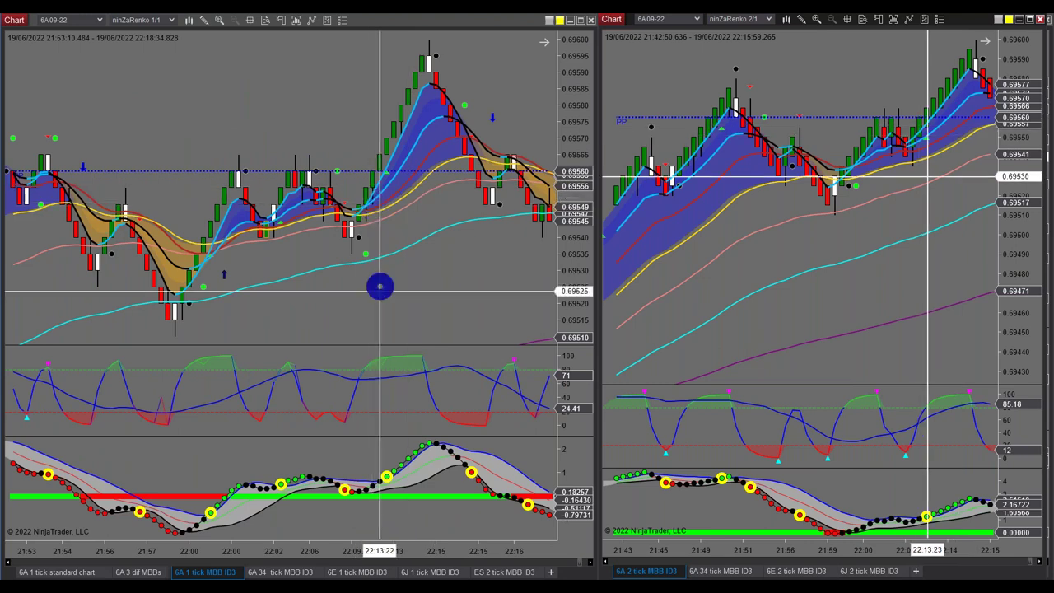
pyautogui.scroll(10, 353, 388)
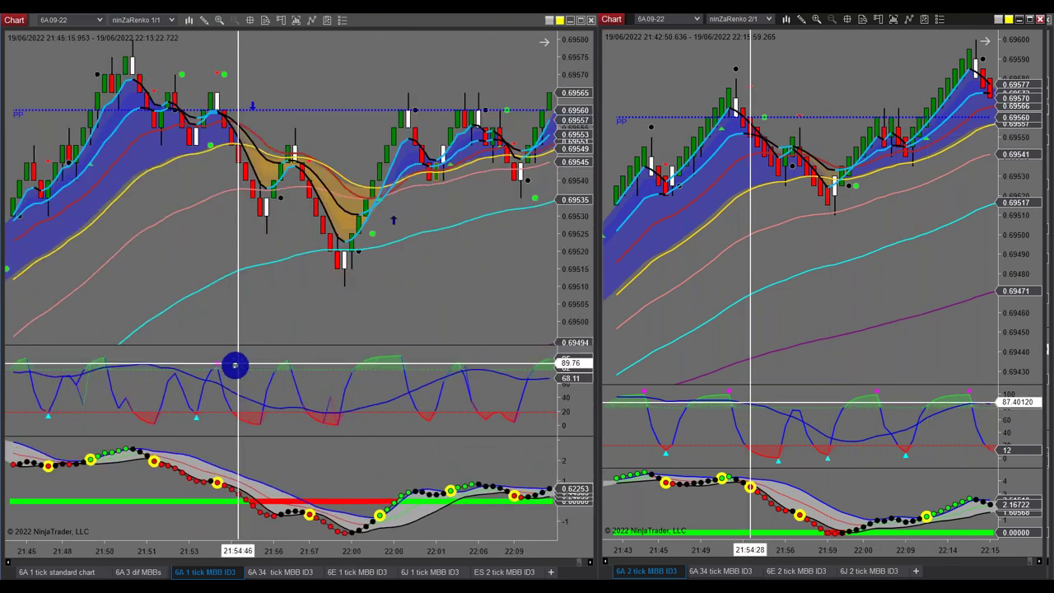
pyautogui.scroll(12, 235, 365)
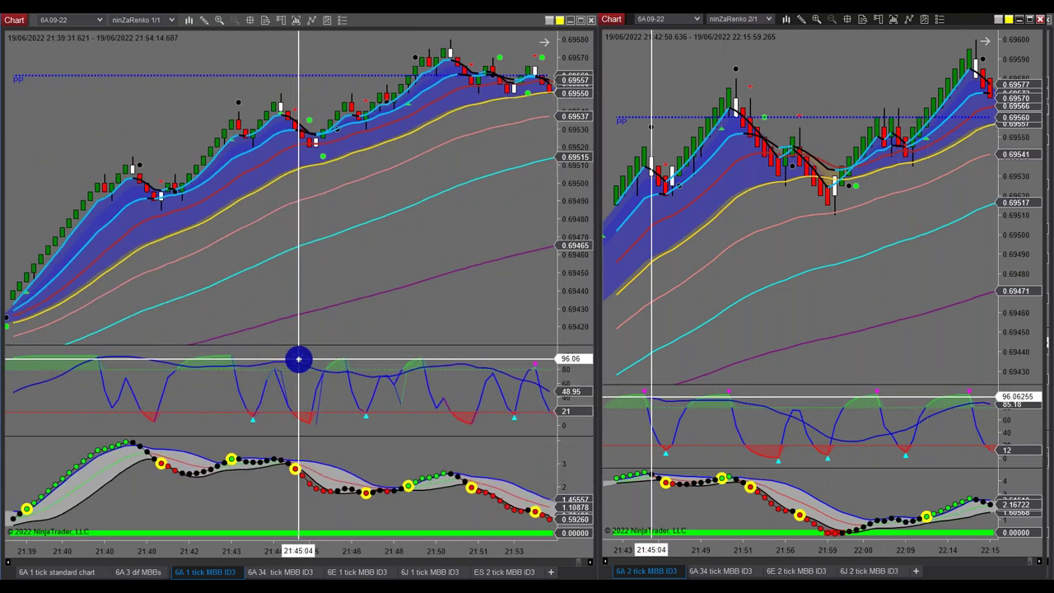
pyautogui.scroll(5, 188, 466)
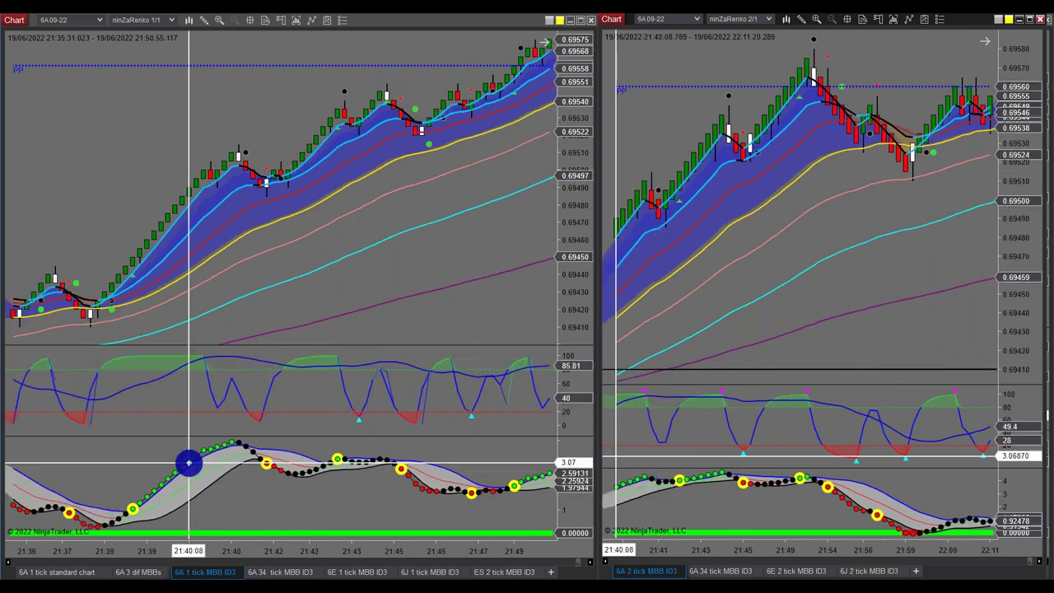
pyautogui.scroll(5, 189, 466)
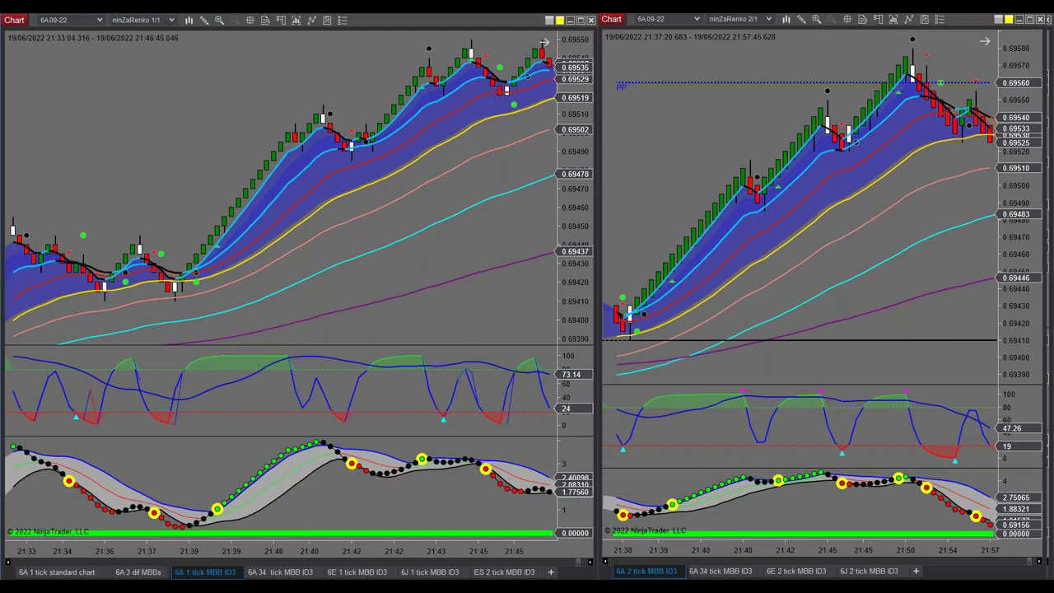
pyautogui.moveTo(466, 52)
pyautogui.mouseDown()
pyautogui.moveTo(470, 66)
pyautogui.moveTo(358, 296)
pyautogui.moveTo(71, 525)
pyautogui.moveTo(400, 526)
pyautogui.moveTo(56, 521)
pyautogui.moveTo(369, 515)
pyautogui.moveTo(216, 501)
pyautogui.moveTo(242, 497)
pyautogui.mouseUp()
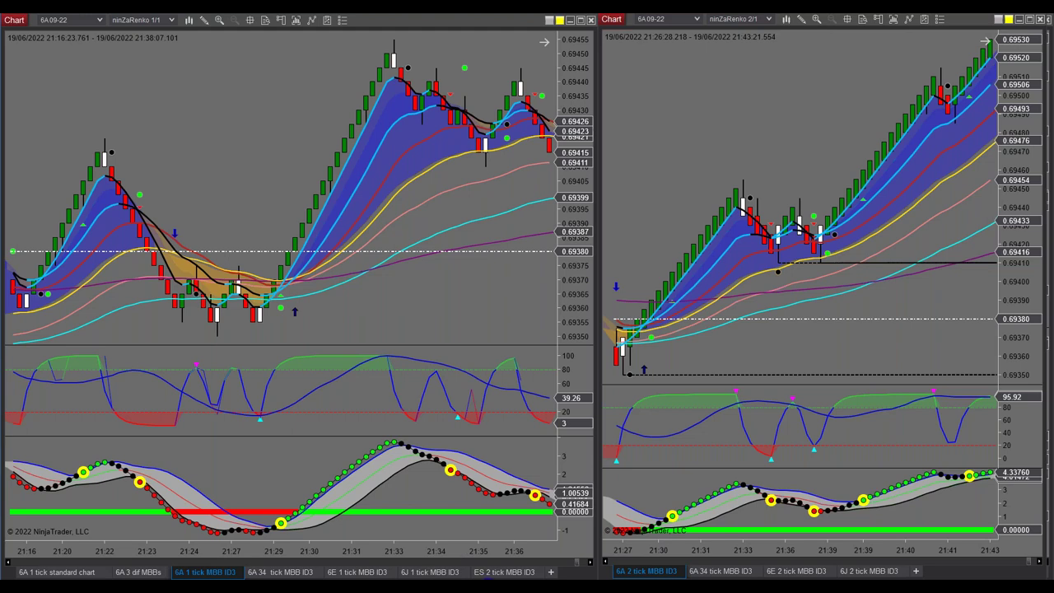
# Switch to the Word document "MACD BB V4 Trade setup Syntax for the EC", review its checklist up to the start, and minimize it.
pyautogui.moveTo(467, 588)
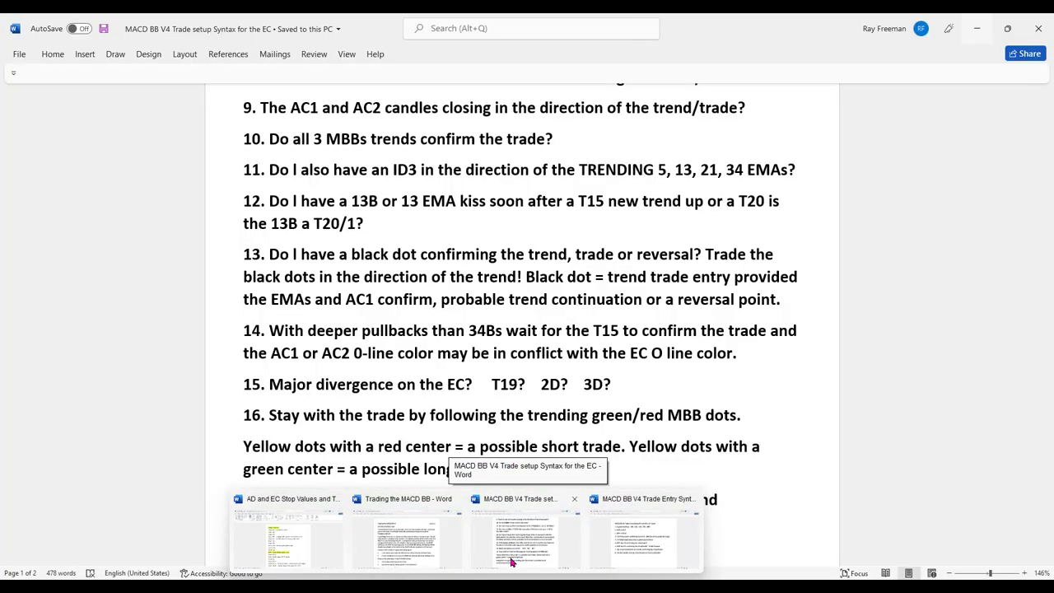
pyautogui.click(510, 558)
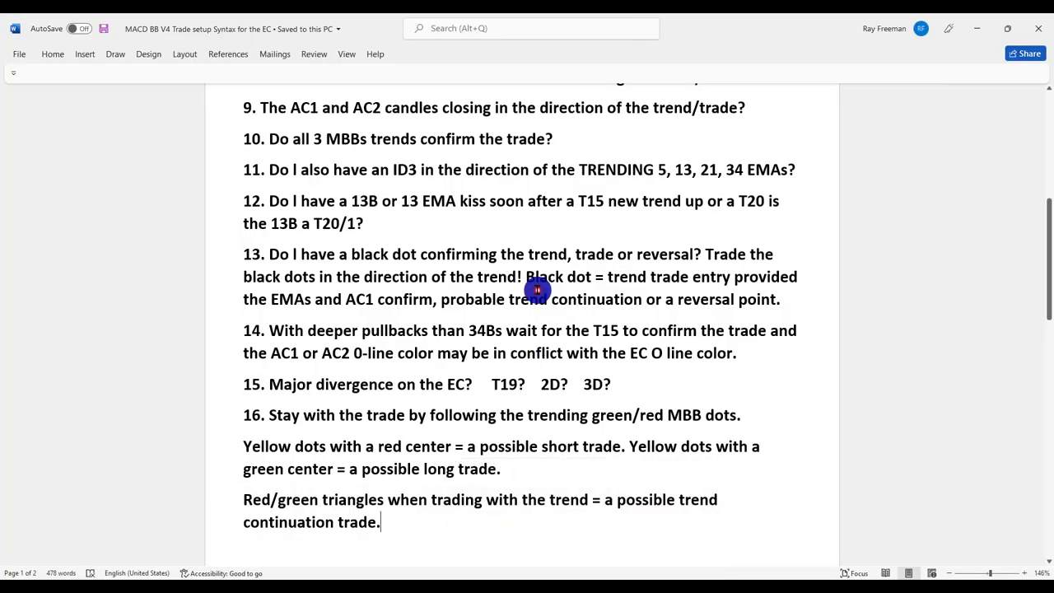
pyautogui.scroll(2, 536, 288)
pyautogui.scroll(4, 537, 289)
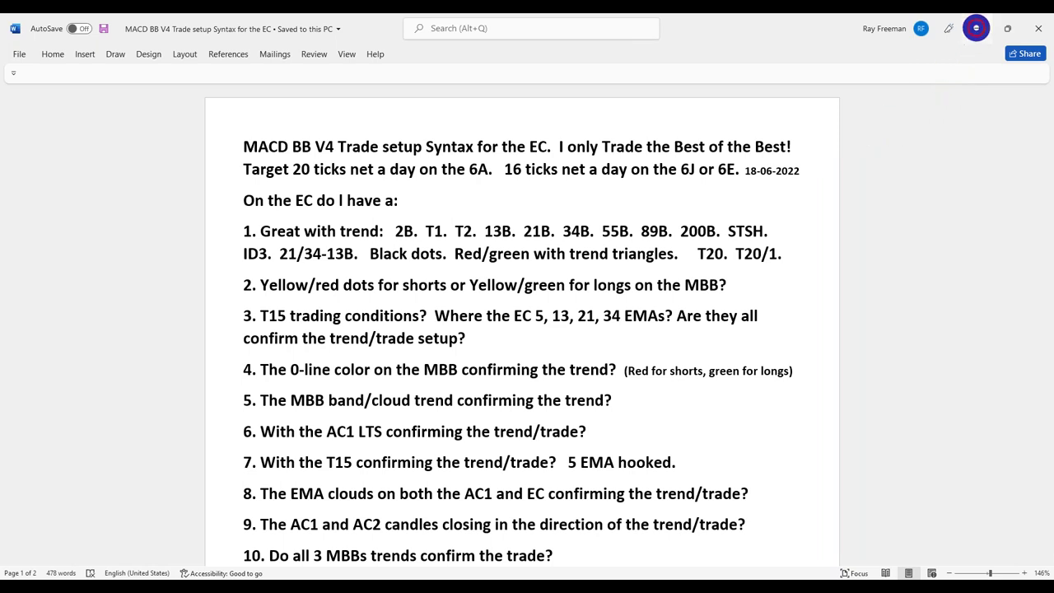
pyautogui.click(977, 30)
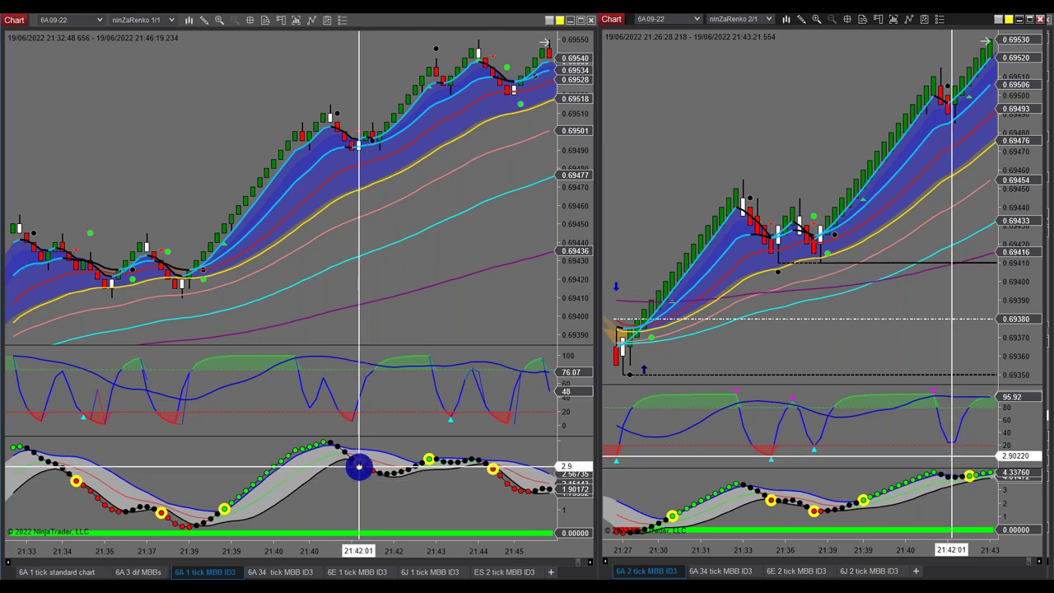
# Examine the pullbacks and MBB dots in the 6A uptrend between about 21:30 and 21:54 on both charts.
pyautogui.scroll(-5, 358, 467)
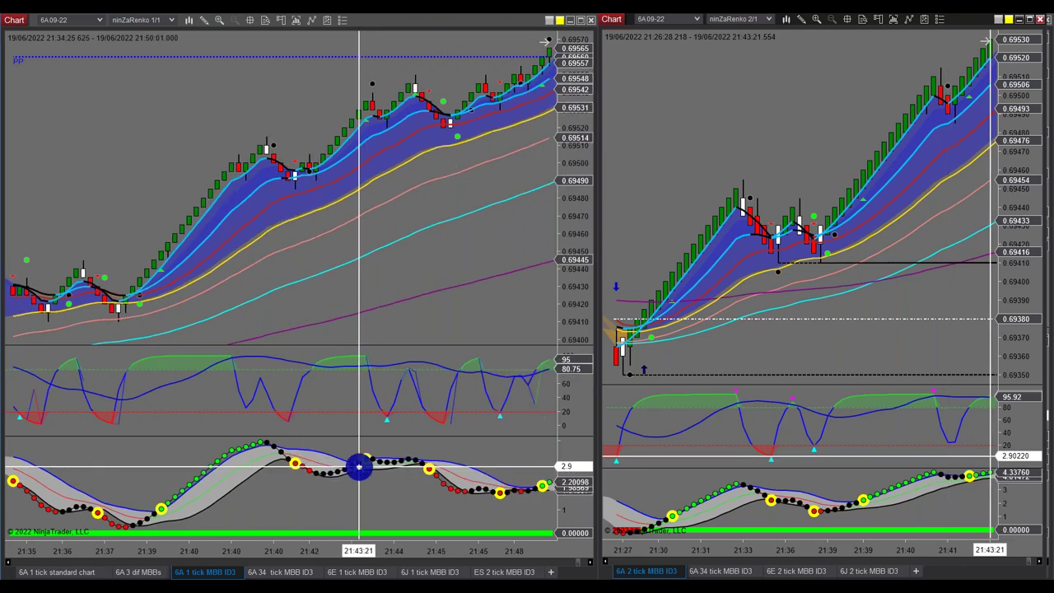
pyautogui.scroll(-8, 355, 464)
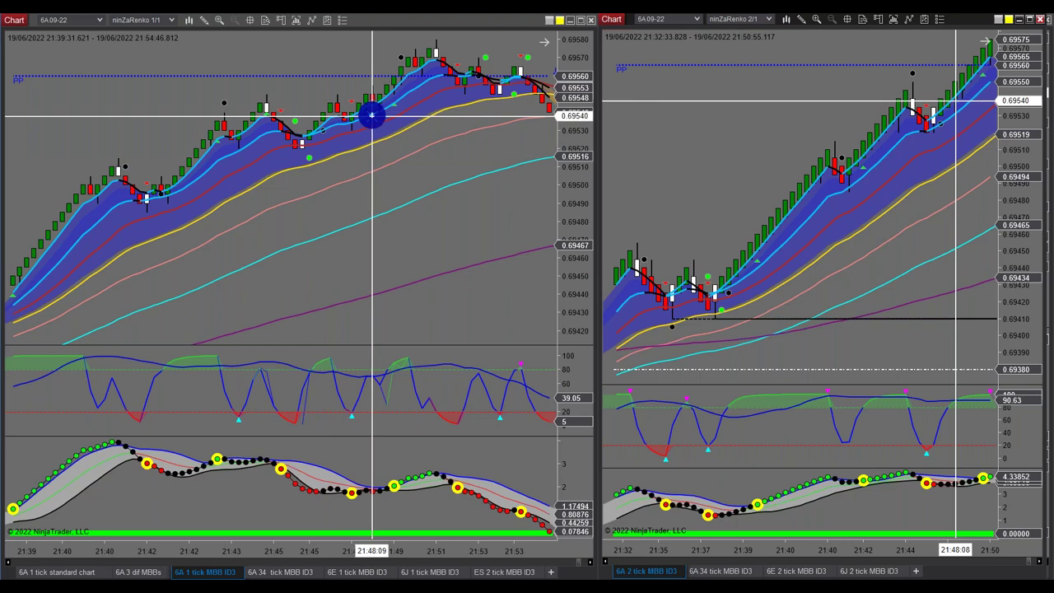
pyautogui.scroll(10, 363, 392)
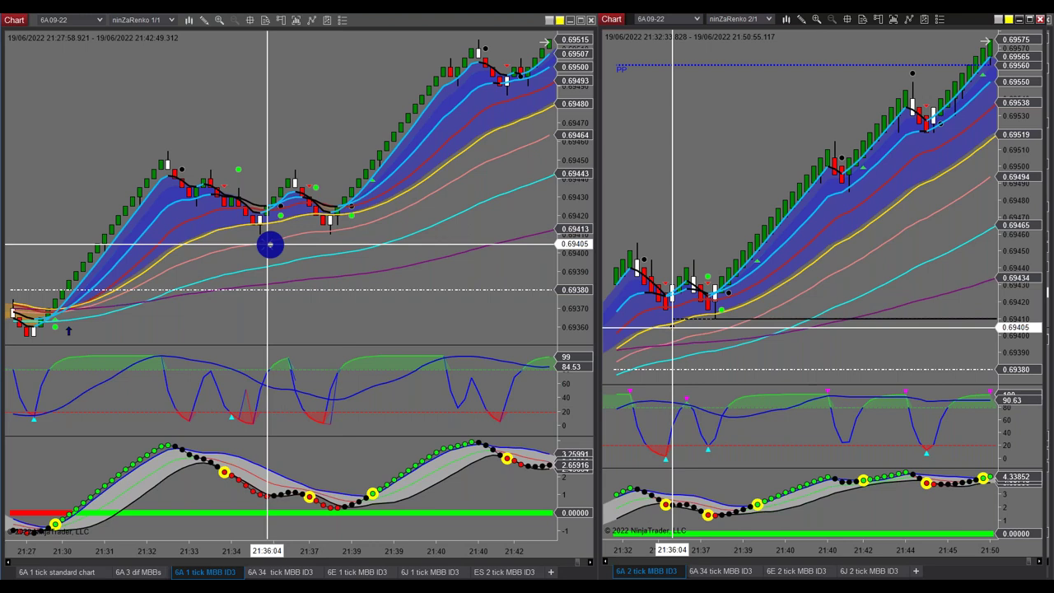
pyautogui.scroll(-2, 313, 275)
pyautogui.scroll(-5, 313, 276)
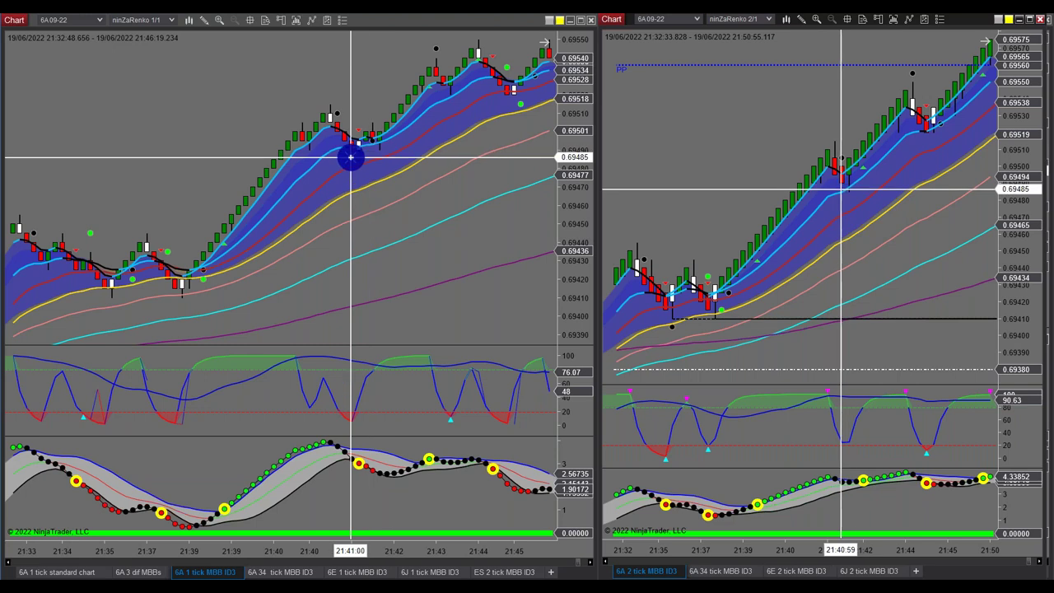
# Trace the 6A 1 tick and 2 tick charts back to the 21:04 to 21:23 uptrend and examine its pullback signals.
pyautogui.scroll(5, 349, 157)
pyautogui.scroll(15, 376, 281)
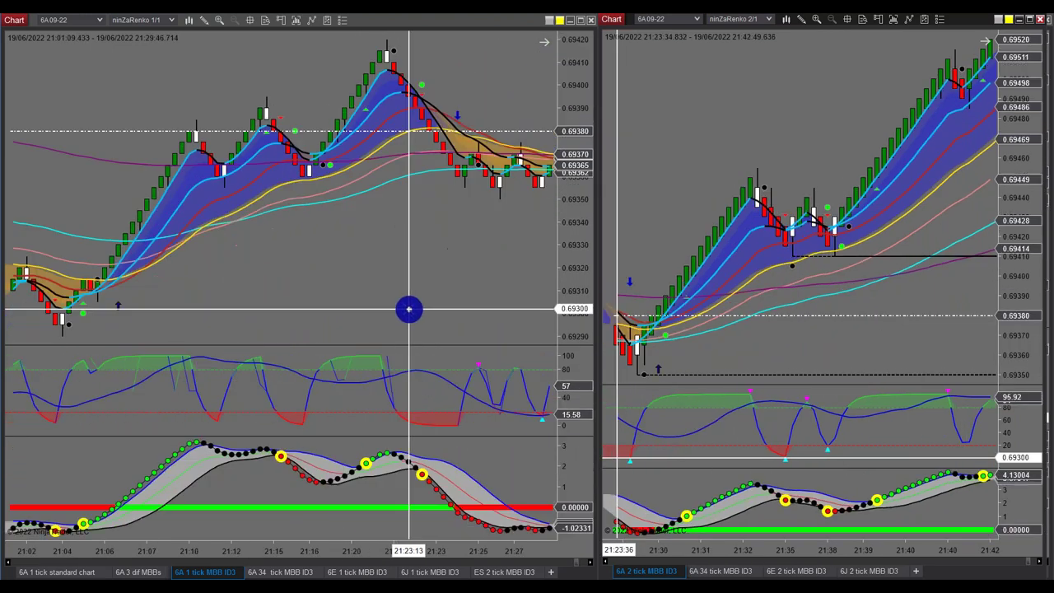
pyautogui.scroll(3, 409, 309)
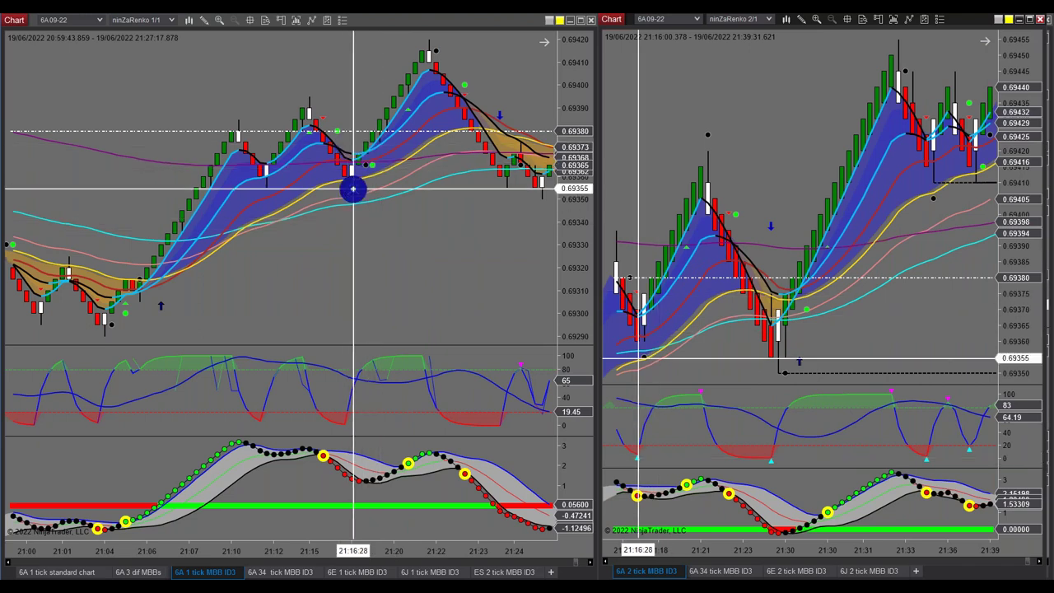
pyautogui.scroll(8, 668, 223)
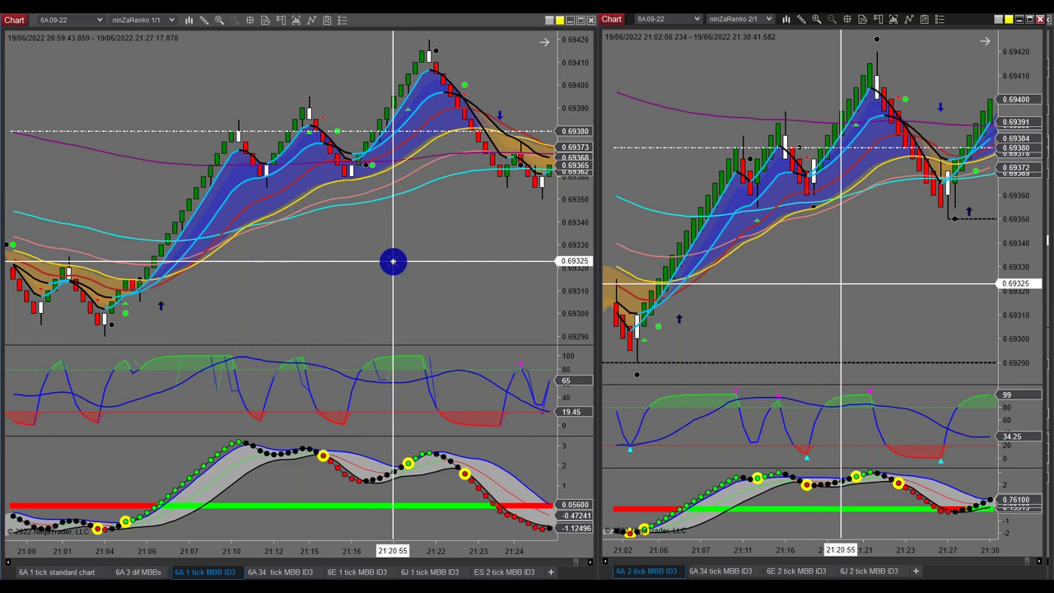
pyautogui.scroll(4, 392, 262)
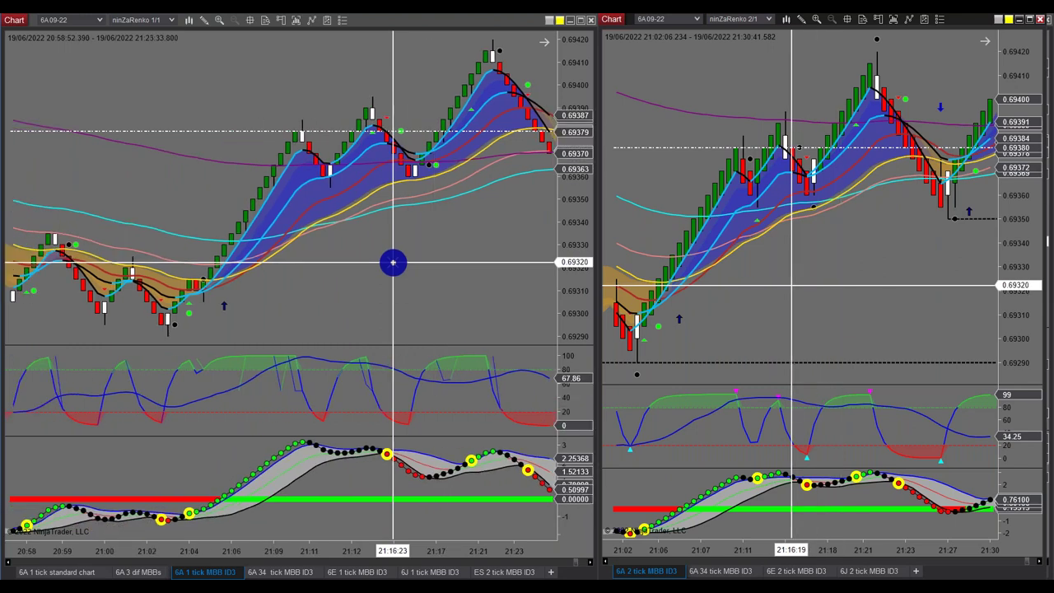
pyautogui.scroll(1, 393, 262)
pyautogui.scroll(2, 392, 262)
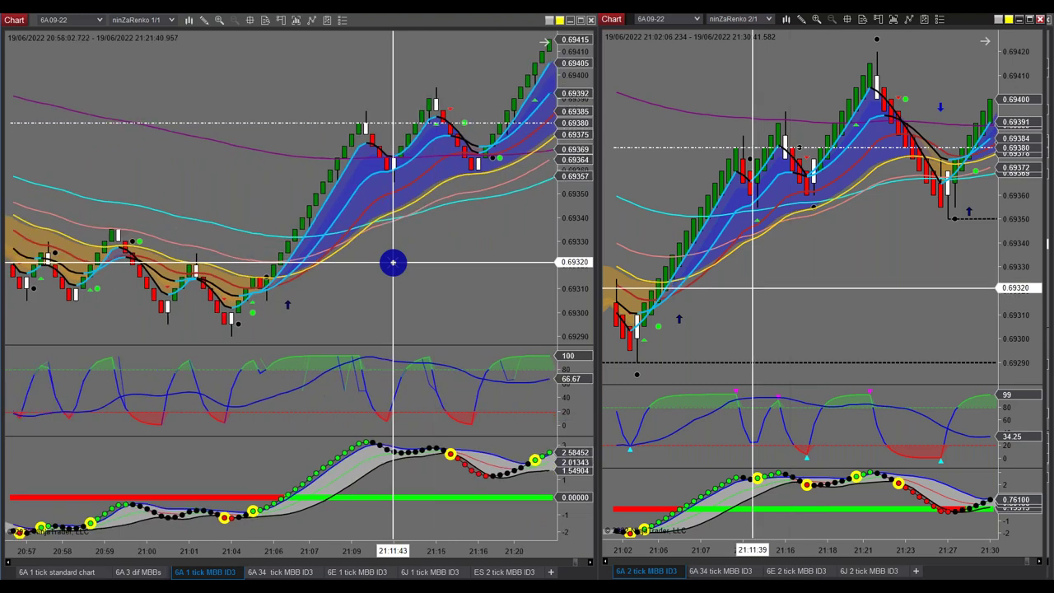
pyautogui.scroll(4, 268, 444)
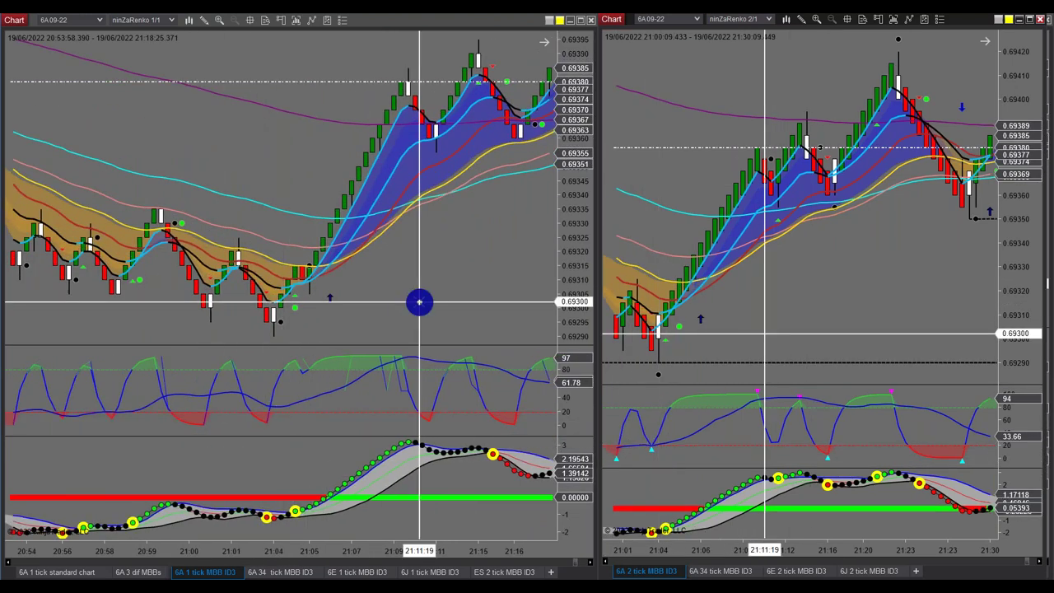
# Move the 6A charts back to the downtrend between about 20:45 and 21:04 and examine the short signals near 20:50.
pyautogui.scroll(10, 419, 301)
pyautogui.scroll(10, 419, 301)
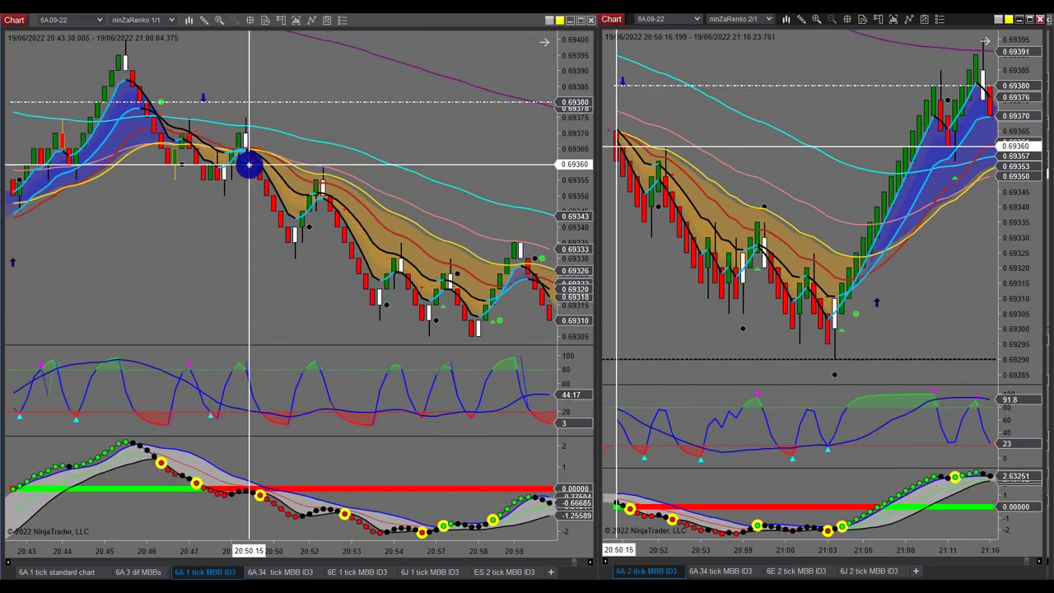
pyautogui.scroll(-3, 347, 216)
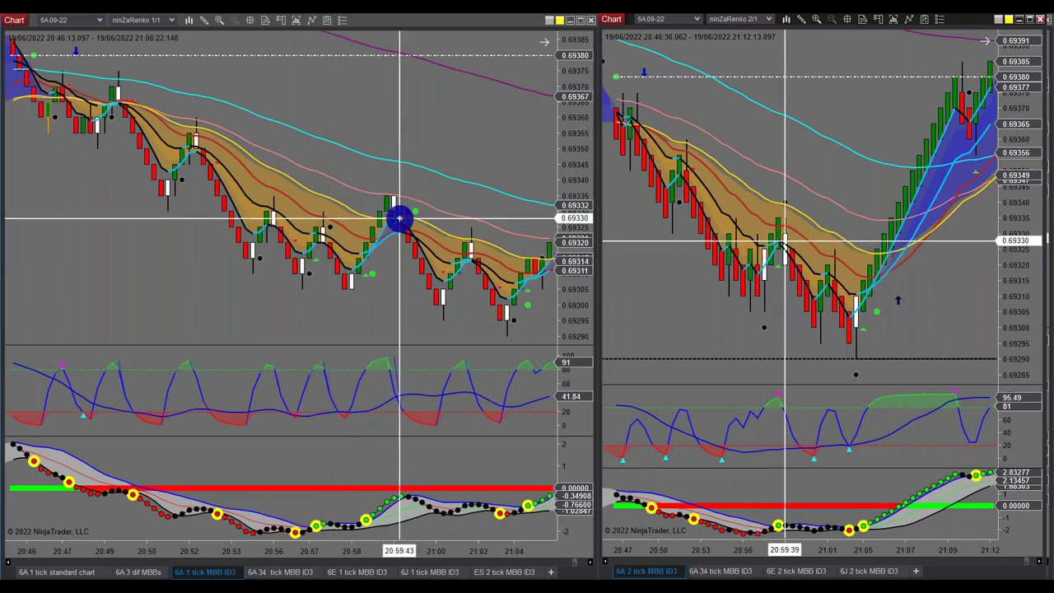
pyautogui.scroll(10, 399, 218)
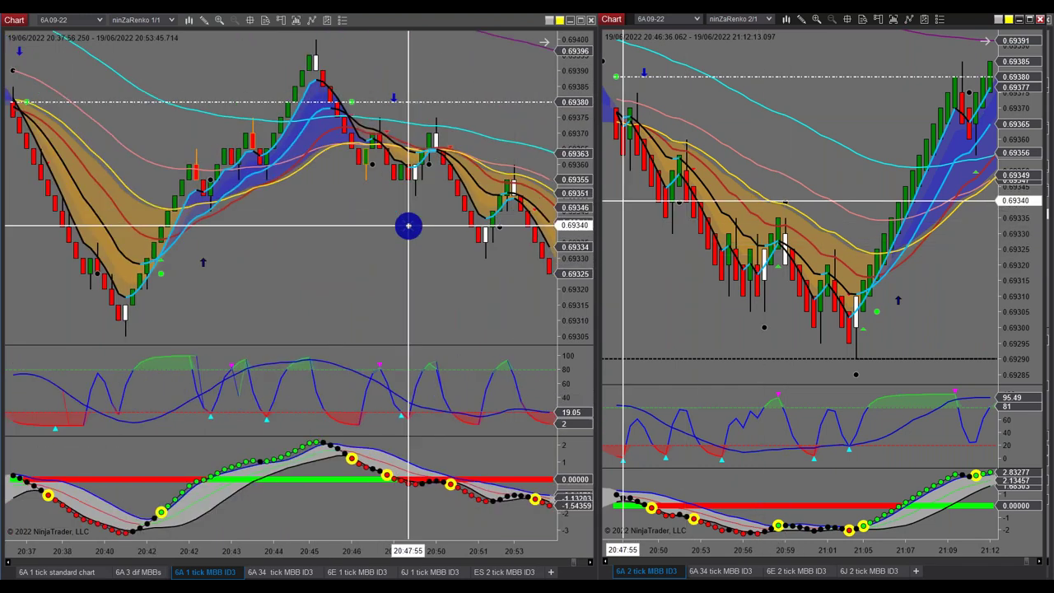
pyautogui.scroll(-10, 403, 231)
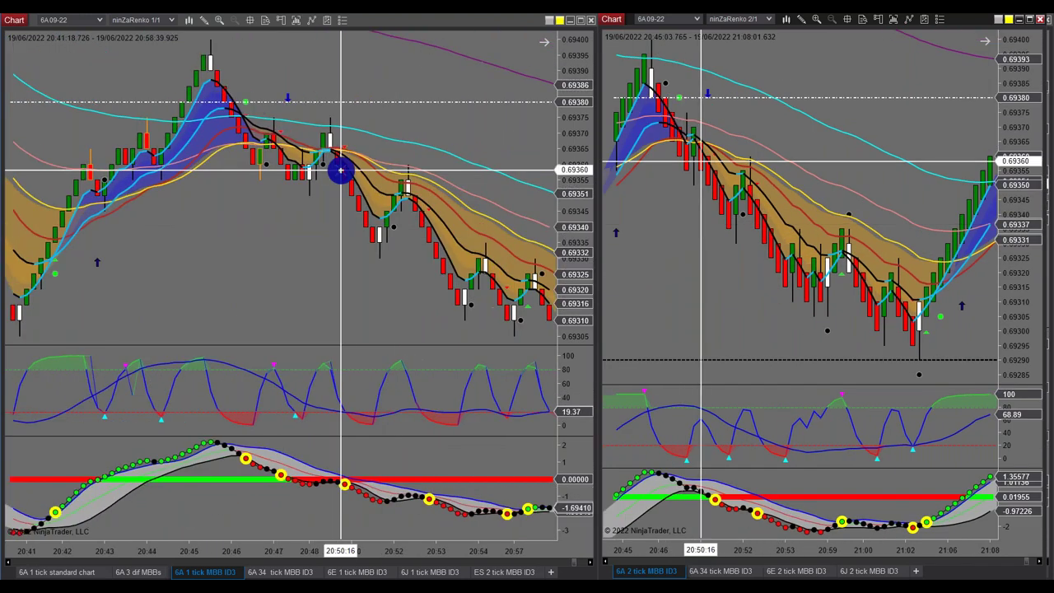
pyautogui.scroll(-3, 367, 228)
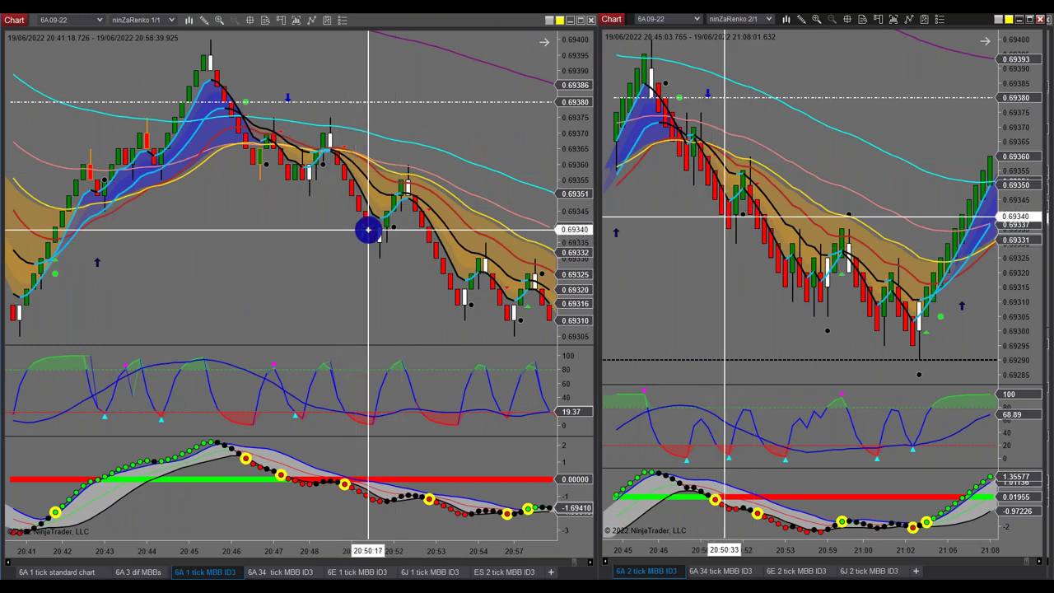
# Trace the 6A 1 tick and 2 tick charts back from the 21:02 lows to the moves between about 20:22 and 20:41.
pyautogui.scroll(-4, 451, 307)
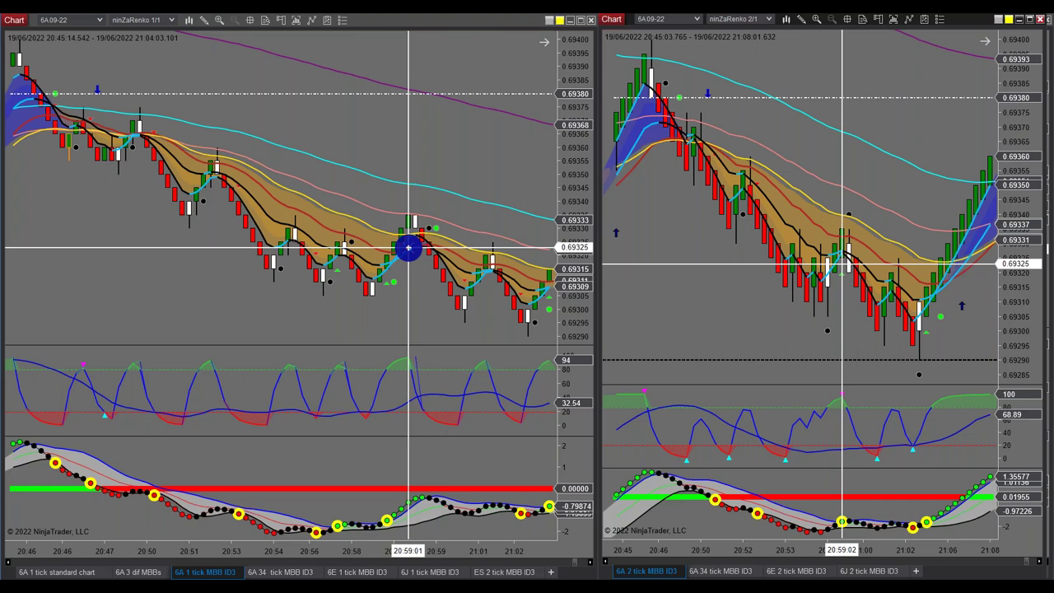
pyautogui.scroll(1, 417, 247)
pyautogui.scroll(10, 419, 247)
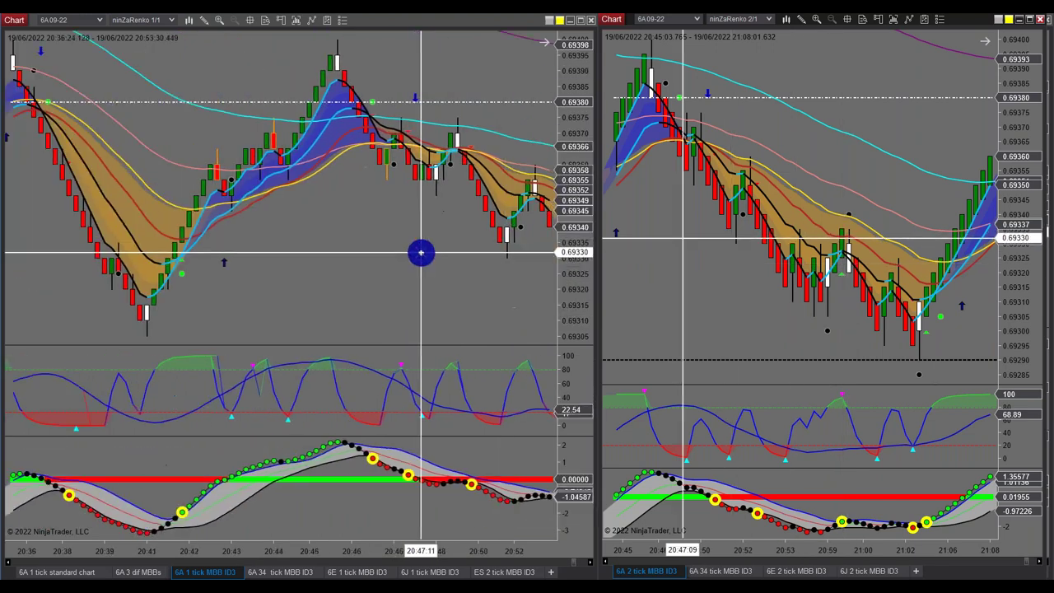
pyautogui.scroll(2, 421, 254)
pyautogui.scroll(5, 421, 255)
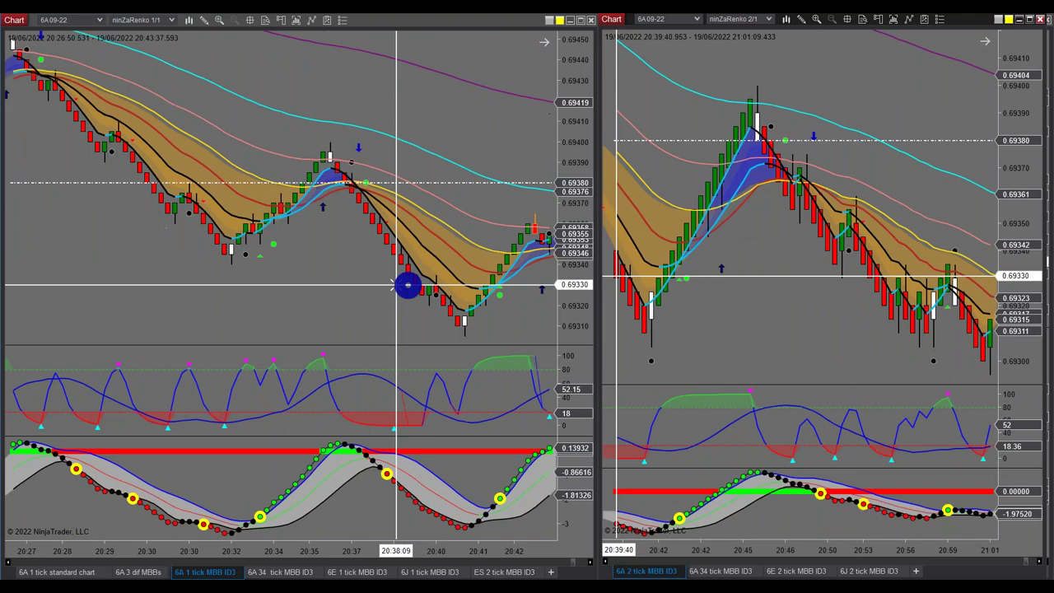
pyautogui.scroll(3, 261, 271)
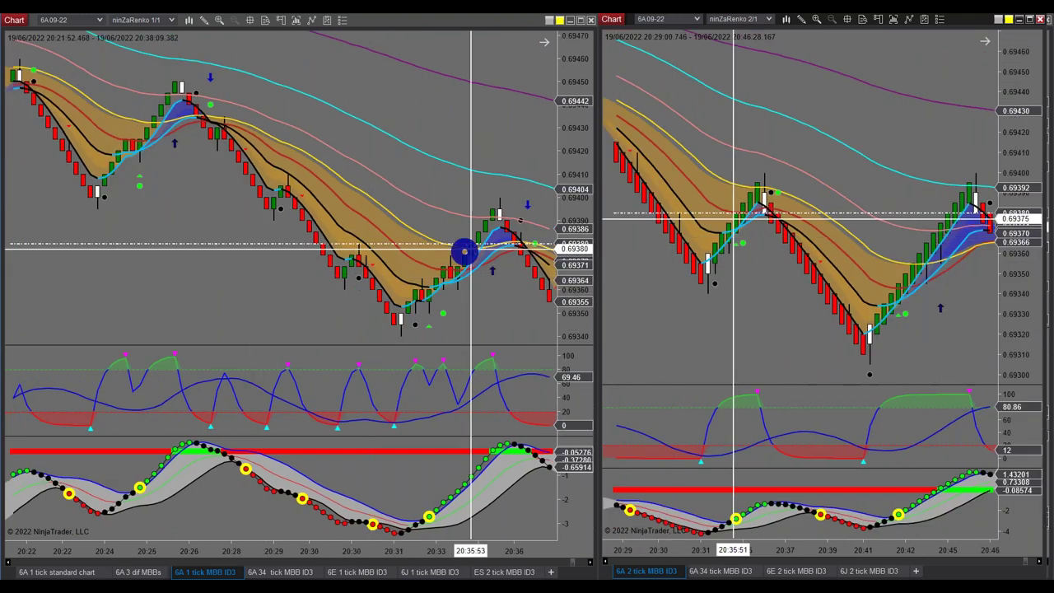
pyautogui.scroll(-3, 482, 240)
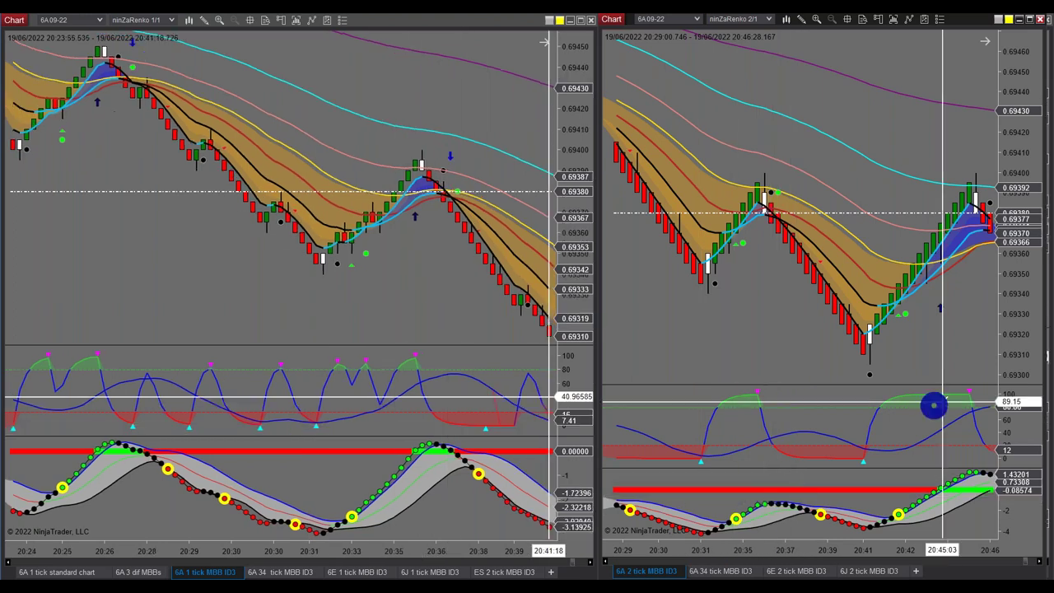
# Narrow the 6A 2 tick chart window to expose the third chart behind it, and bring the charts to the 20:36 peak.
pyautogui.moveTo(1042, 370); pyautogui.dragTo(864, 364)
pyautogui.scroll(5, 708, 206)
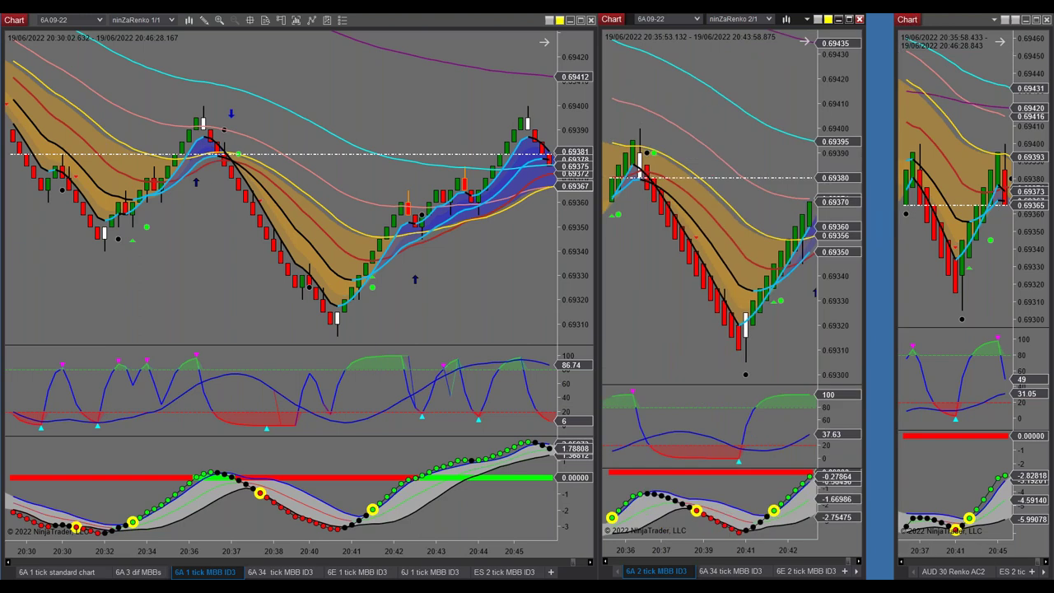
pyautogui.scroll(3, 679, 270)
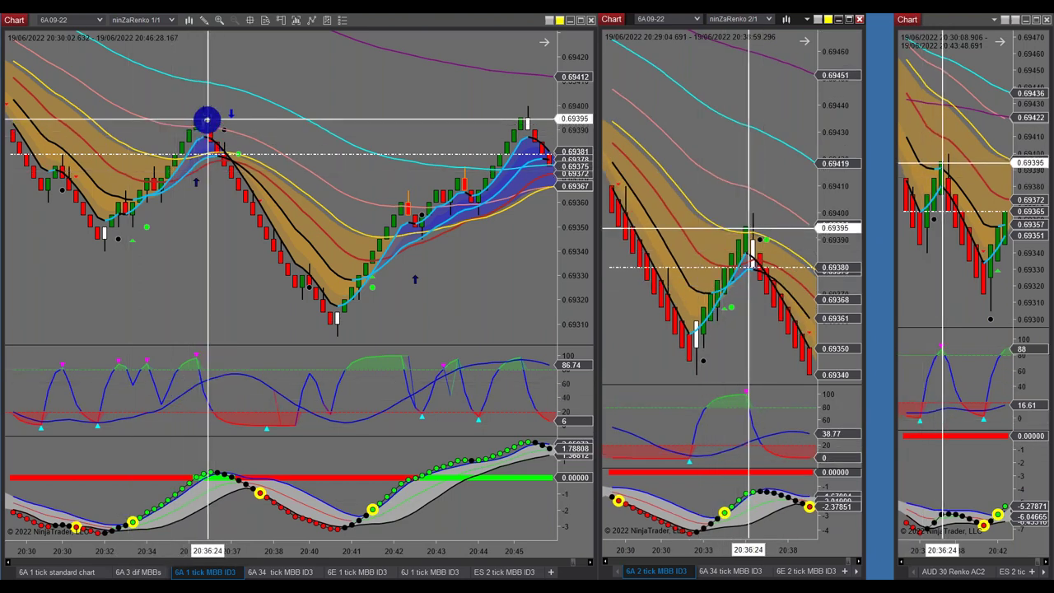
# Examine the 6A short signals and MBB dots around 20:39 and the reversal near 20:41 across the three charts.
pyautogui.scroll(10, 642, 291)
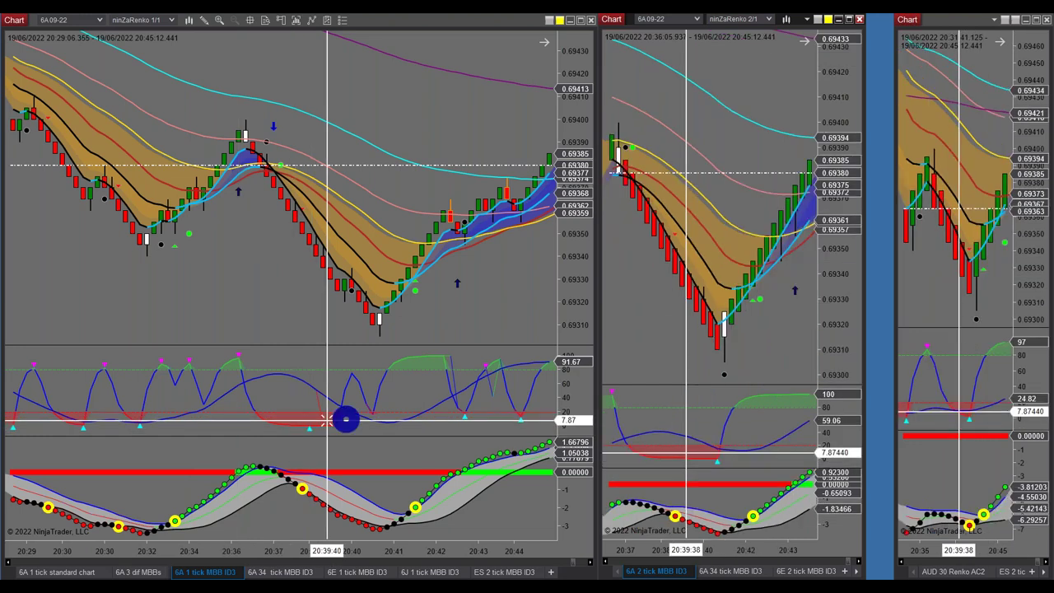
pyautogui.scroll(5, 144, 480)
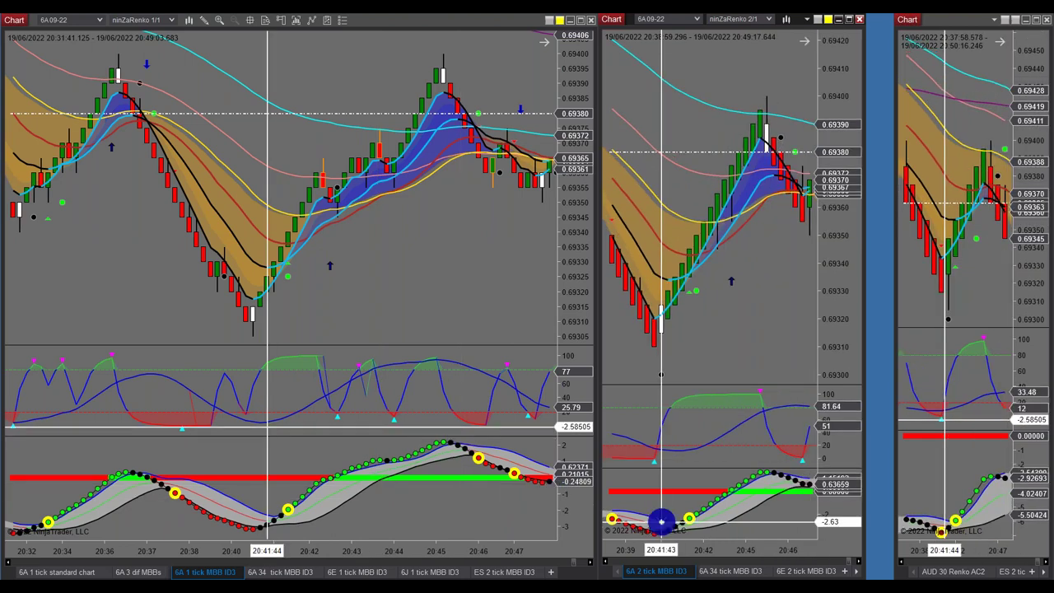
pyautogui.scroll(3, 795, 536)
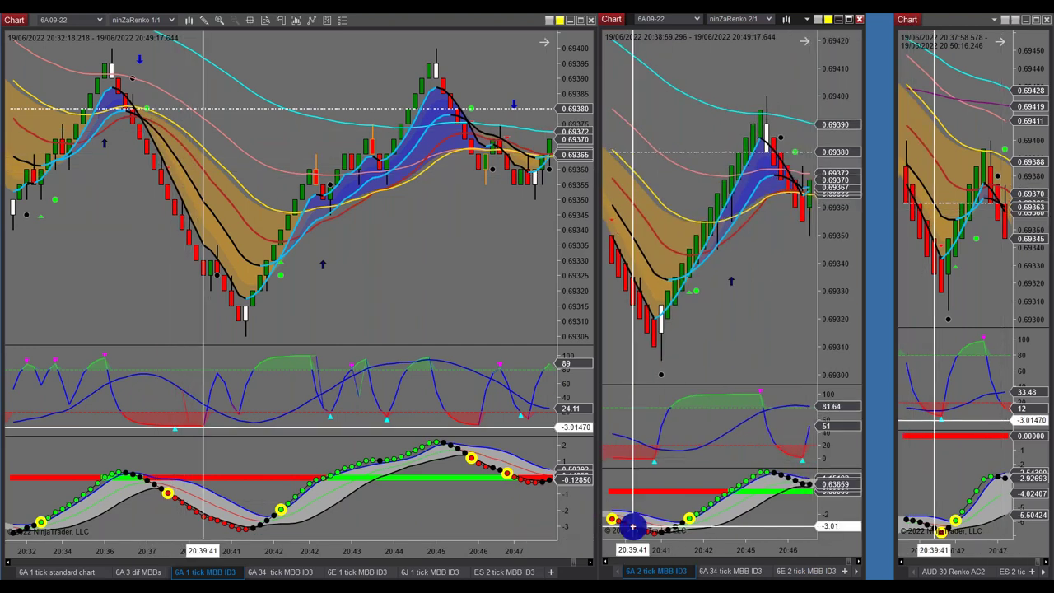
pyautogui.scroll(5, 639, 527)
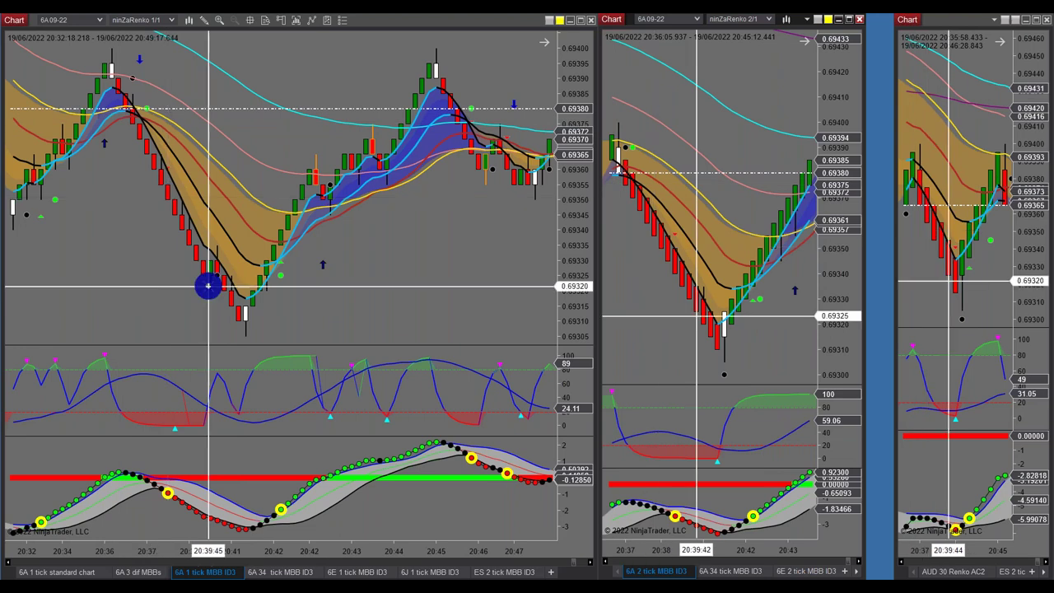
pyautogui.scroll(5, 208, 286)
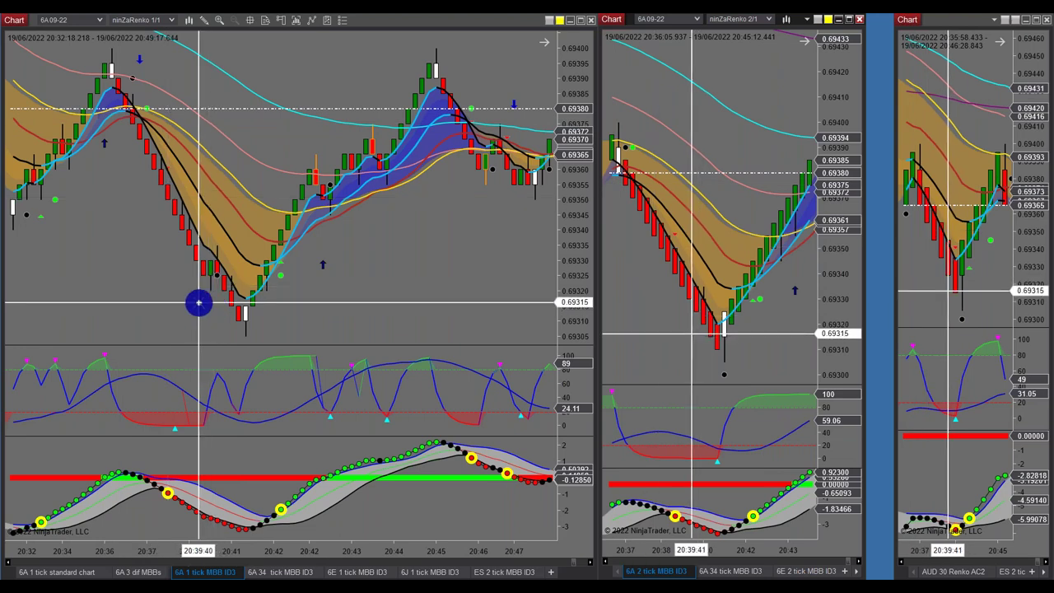
# Trace the three charts back through the 6A downtrend between about 20:37 and 20:04 and examine its pullbacks.
pyautogui.scroll(12, 199, 303)
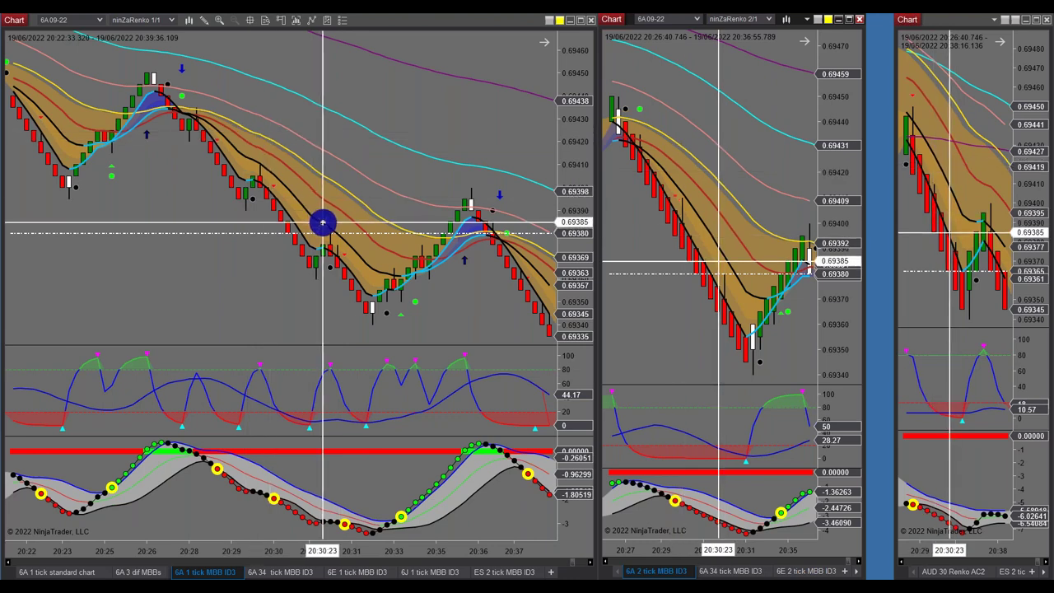
pyautogui.scroll(5, 322, 222)
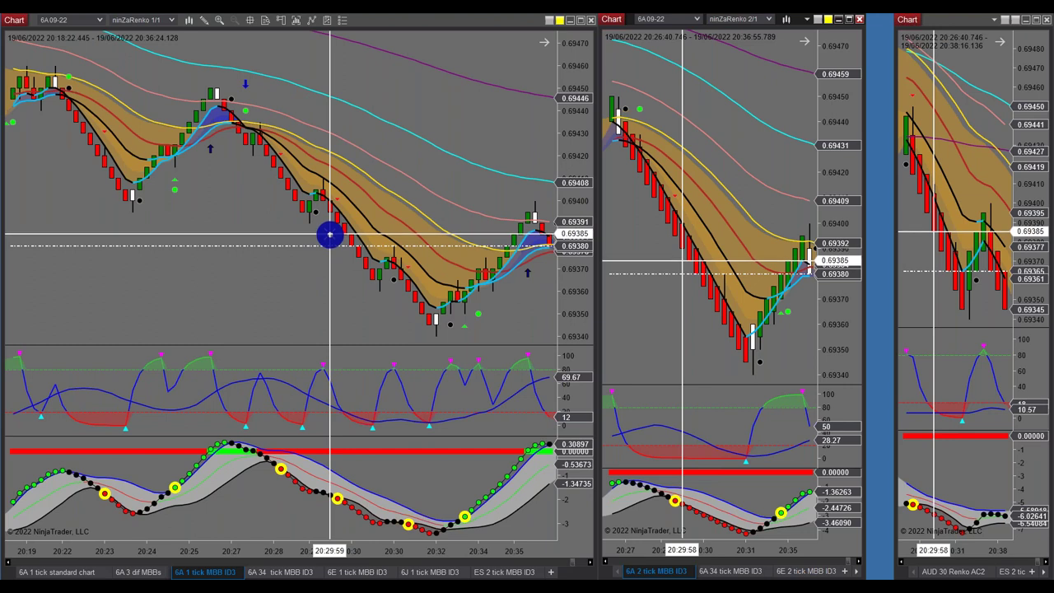
pyautogui.scroll(5, 151, 89)
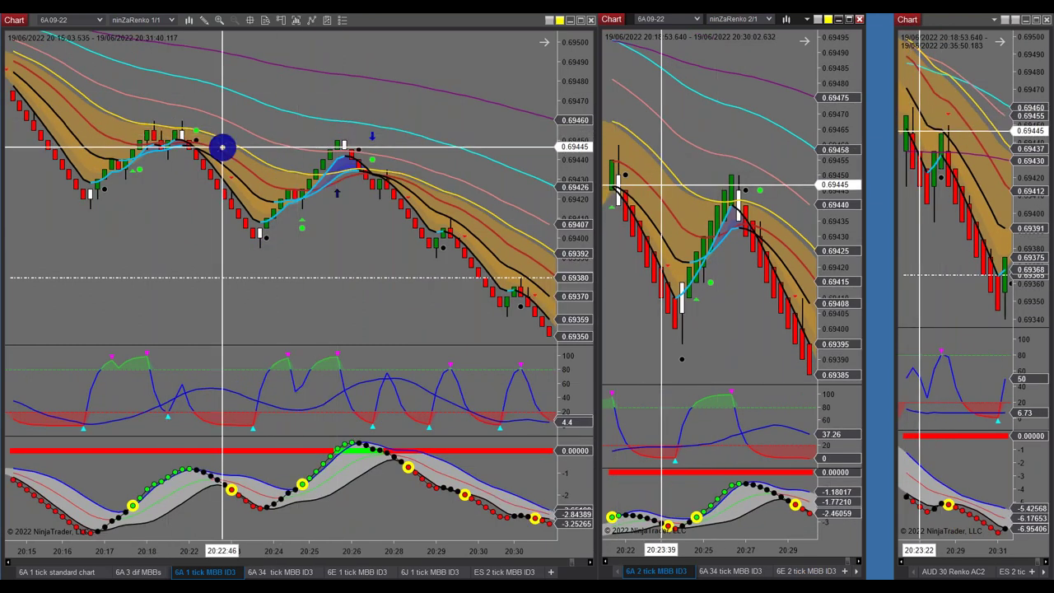
pyautogui.scroll(10, 191, 156)
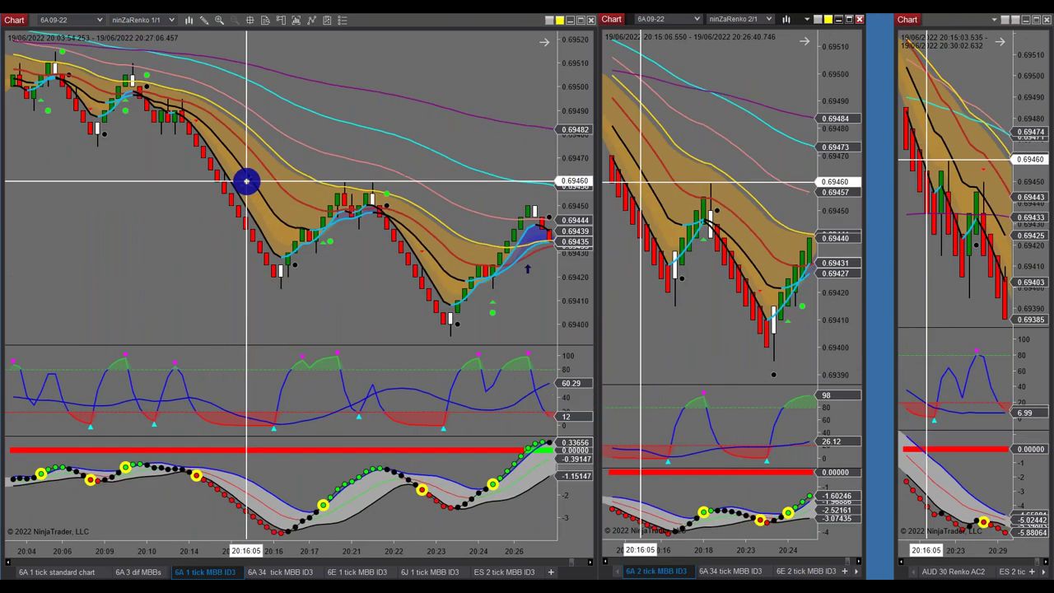
# Move the charts back to the period between about 19:39 and 20:06 and examine the 6A rise and reversal at the pivot.
pyautogui.moveTo(133, 102); pyautogui.dragTo(212, 98)
pyautogui.scroll(10, 232, 280)
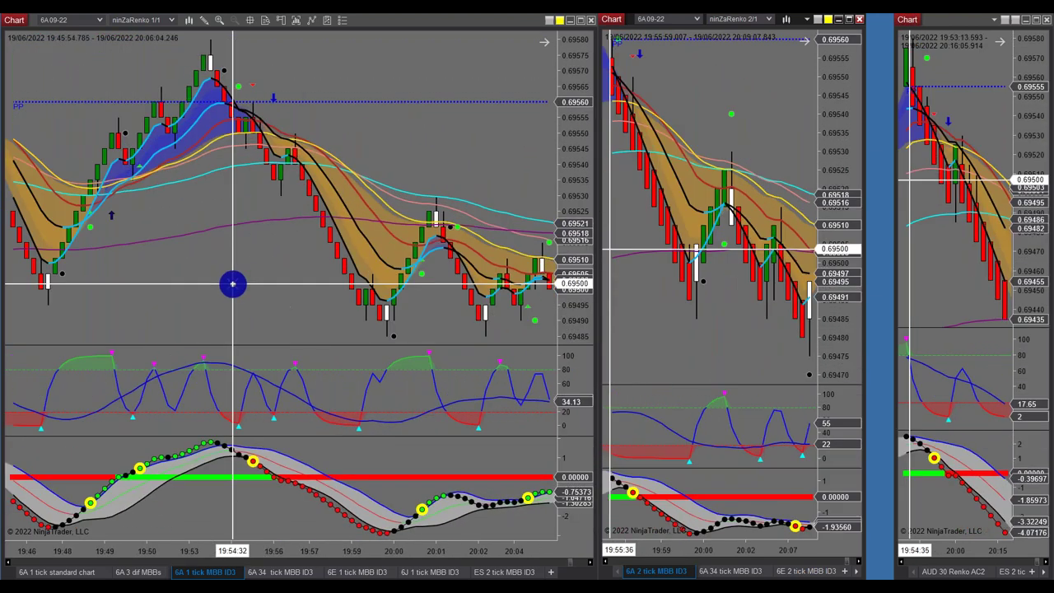
pyautogui.scroll(3, 232, 284)
pyautogui.scroll(4, 232, 284)
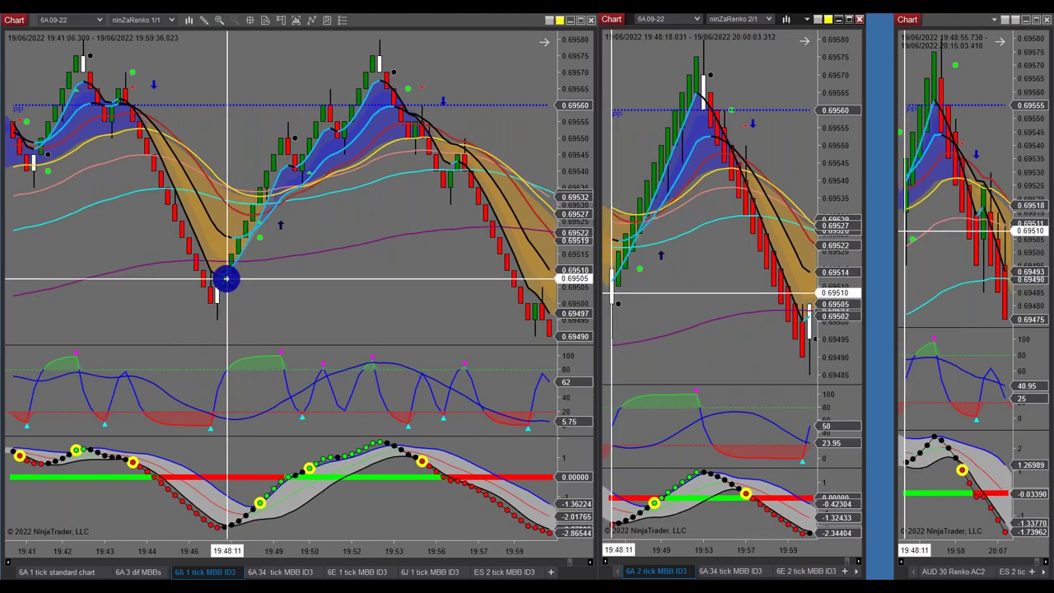
pyautogui.scroll(3, 233, 283)
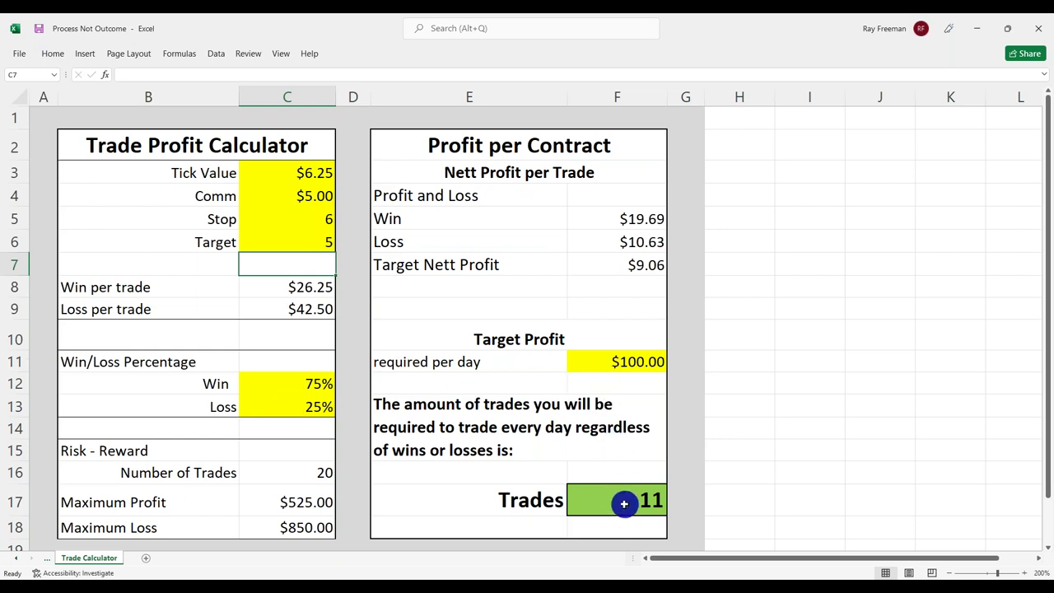
# Try a Target of 6 in the Trade Profit Calculator.
pyautogui.click(299, 249)
pyautogui.write('6')
pyautogui.press('Return')
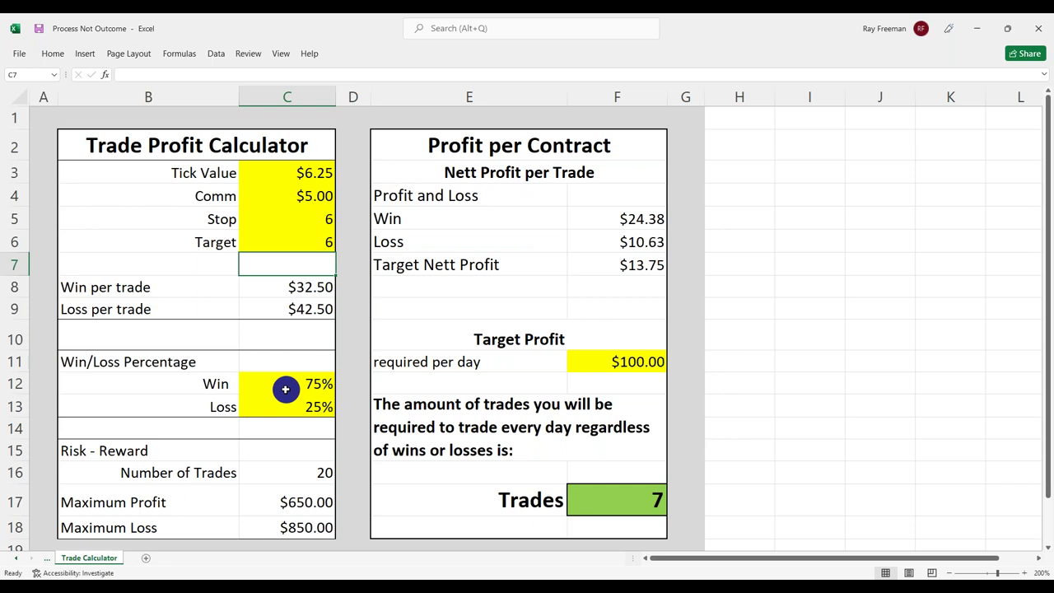
# Set the Target in the Trade Profit Calculator to 8.
pyautogui.click(313, 242)
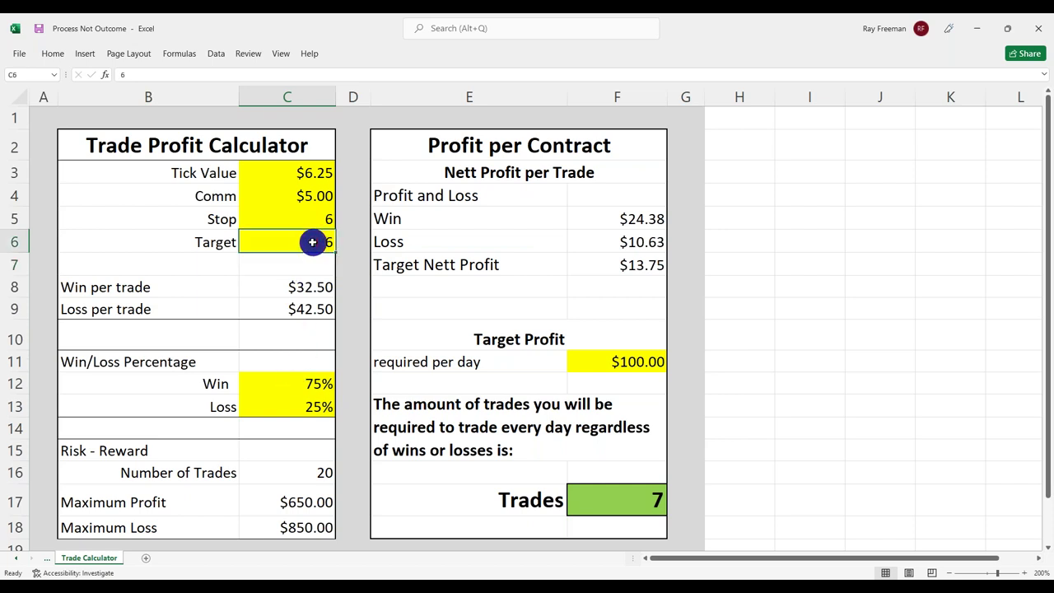
pyautogui.write('8')
pyautogui.press('Return')
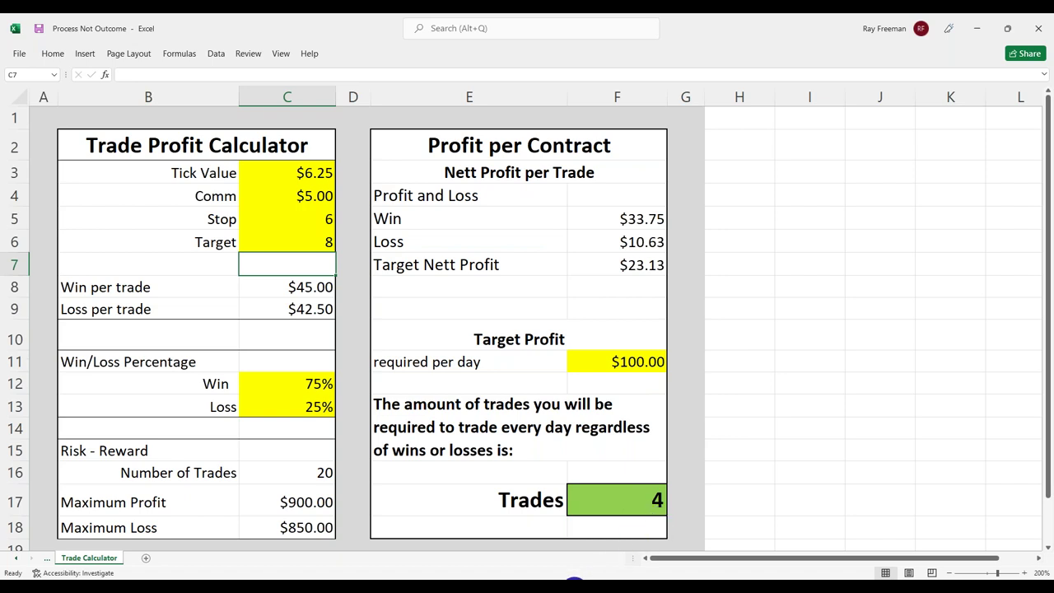
# Switch to the "Compound contract calculator w. disc." workbook and set the daily target per contract to 150.
pyautogui.moveTo(490, 591)
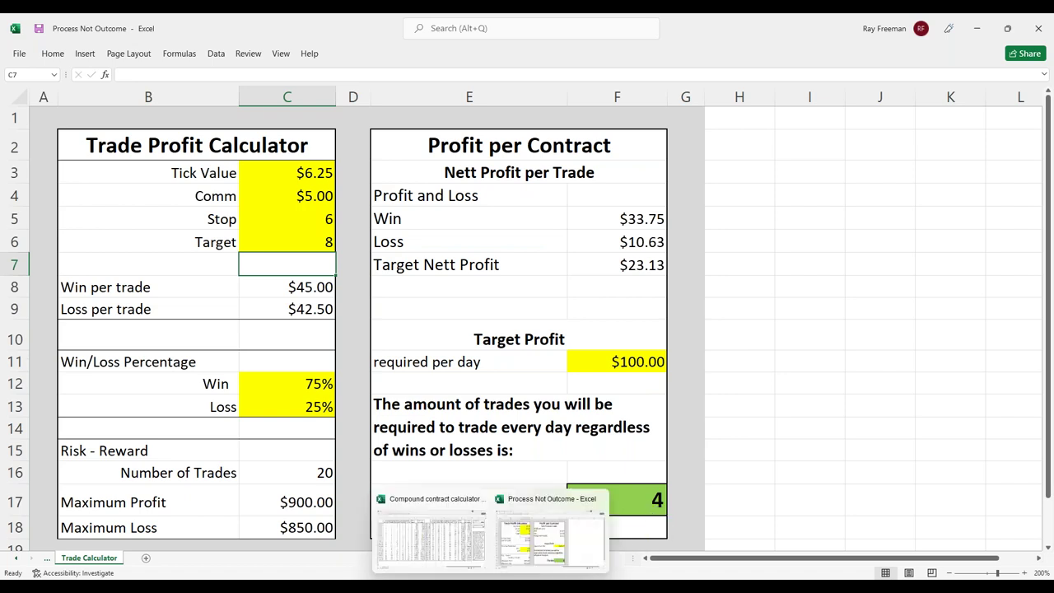
pyautogui.click(438, 534)
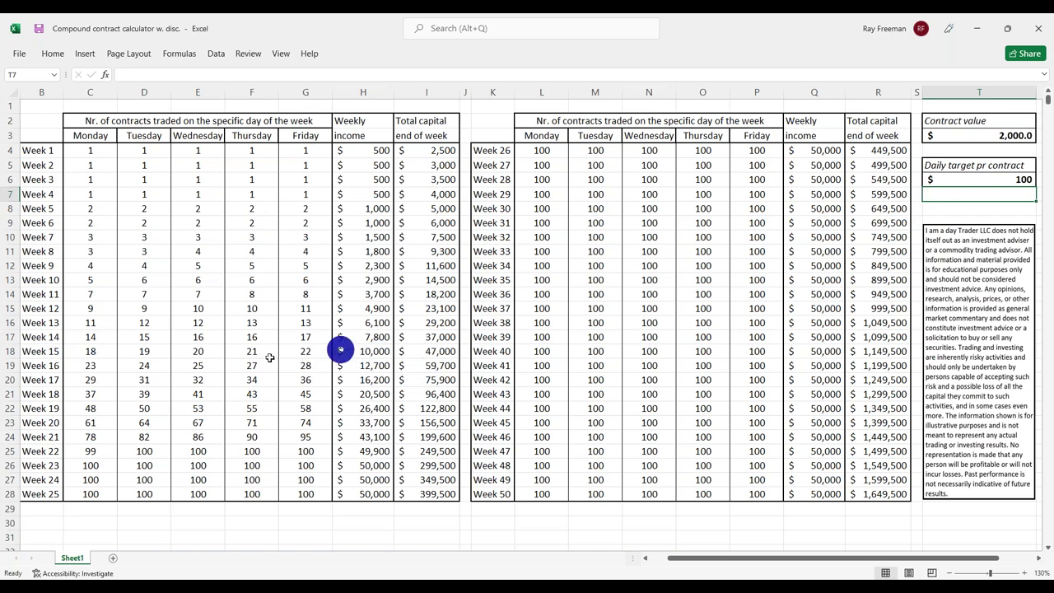
pyautogui.click(991, 181)
pyautogui.doubleClick(990, 181)
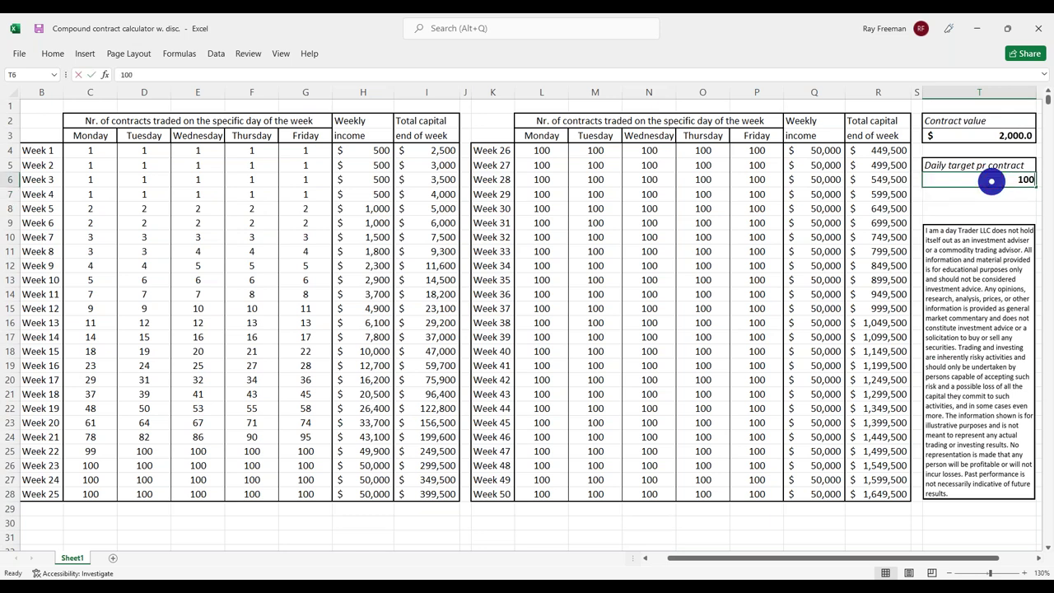
pyautogui.write('150')
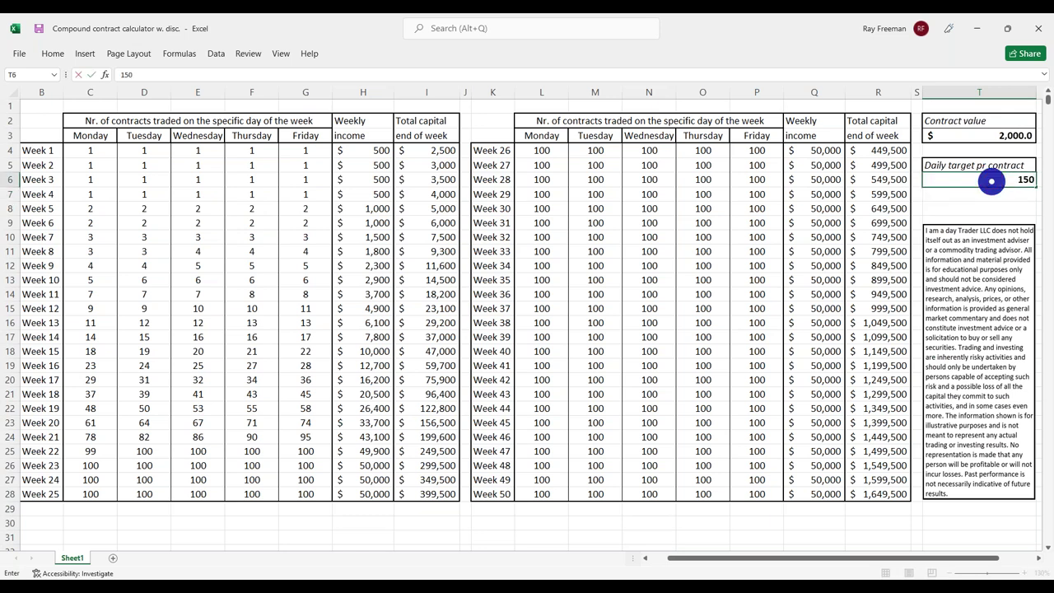
pyautogui.press('Return')
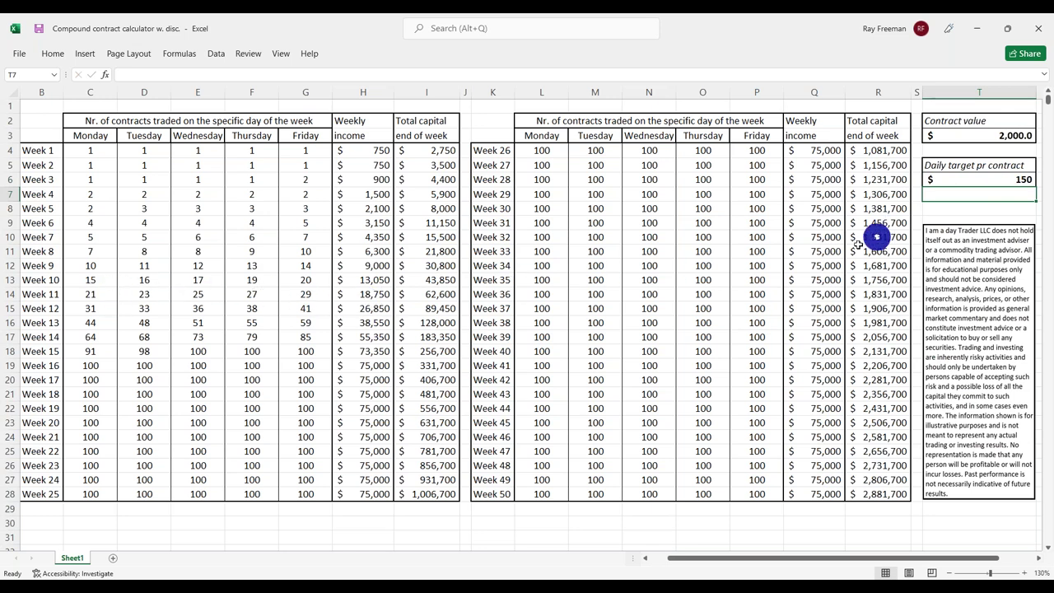
# Set the daily target per contract to 50, and minimize both workbooks to return to the charts.
pyautogui.click(998, 185)
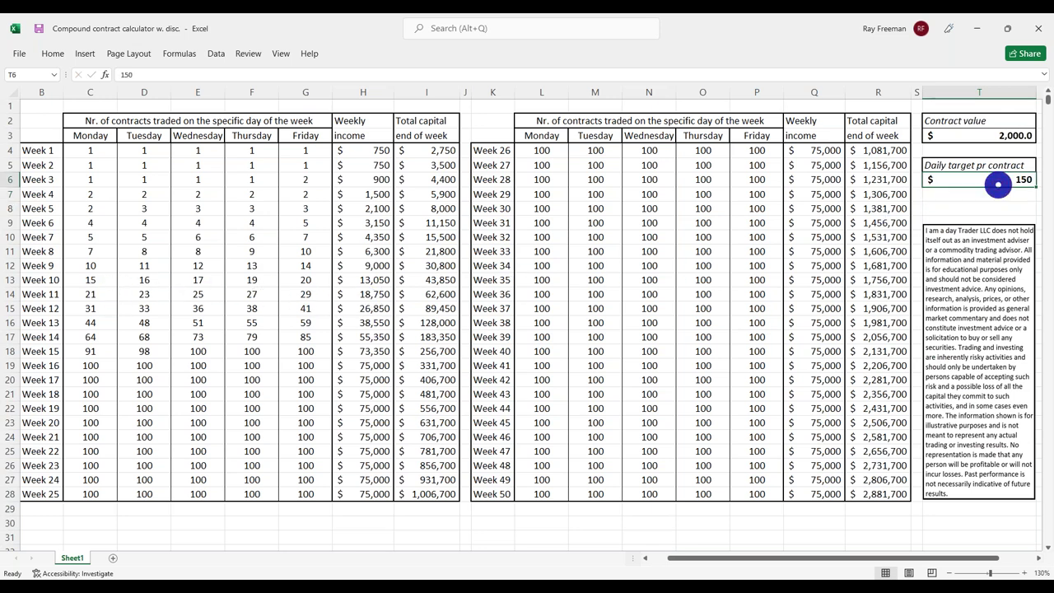
pyautogui.write('50')
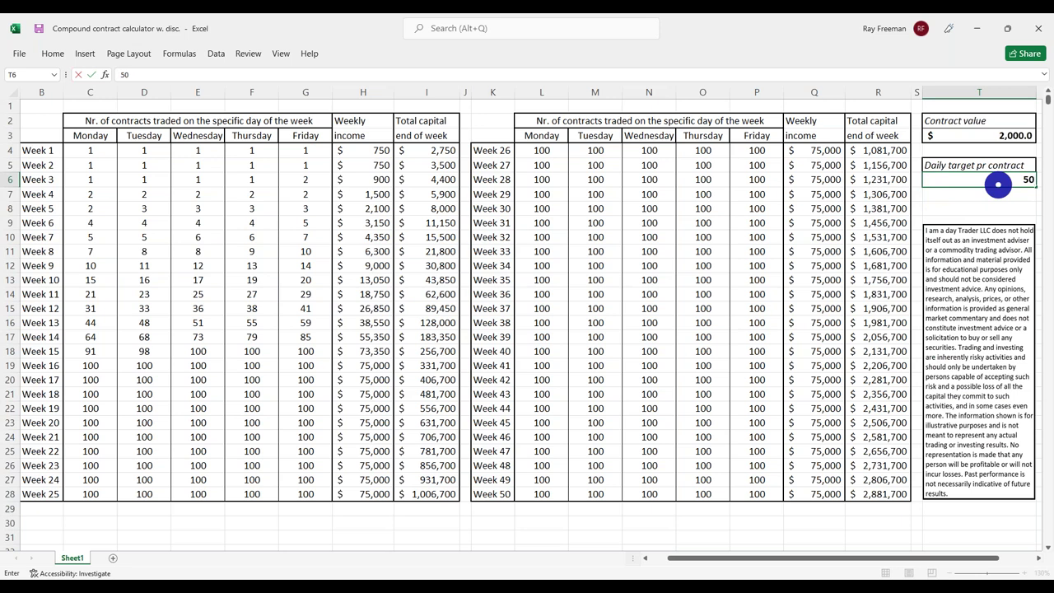
pyautogui.hotkey('ctrl', 'Return')
pyautogui.press('Return')
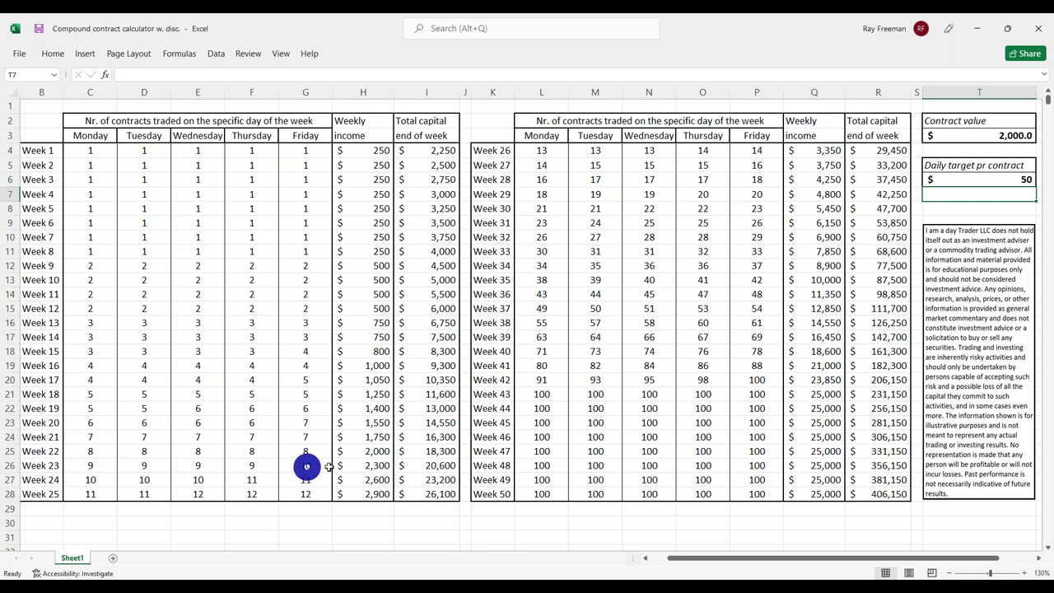
pyautogui.click(982, 28)
pyautogui.click(976, 28)
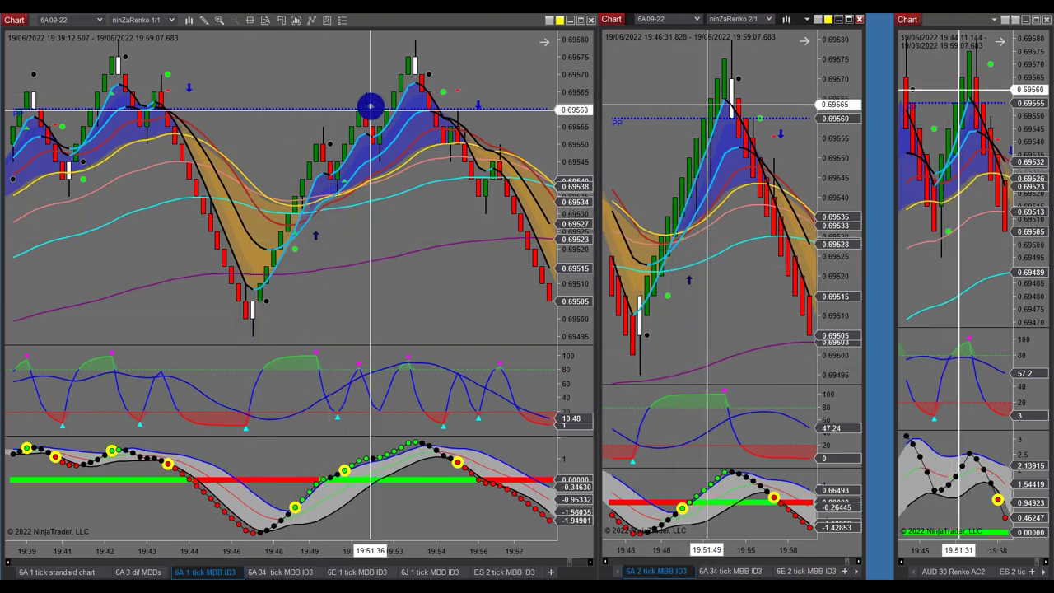
# Trace the 6A charts back to the uptrend between about 19:21 and 19:48 and examine its pullback signals.
pyautogui.scroll(3, 371, 115)
pyautogui.scroll(8, 371, 123)
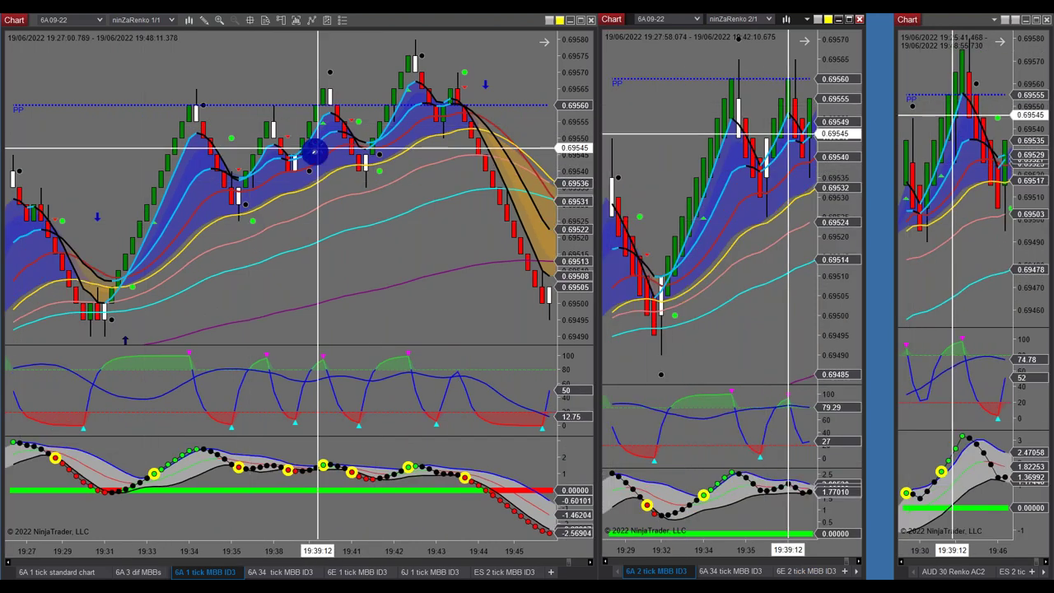
pyautogui.scroll(5, 387, 119)
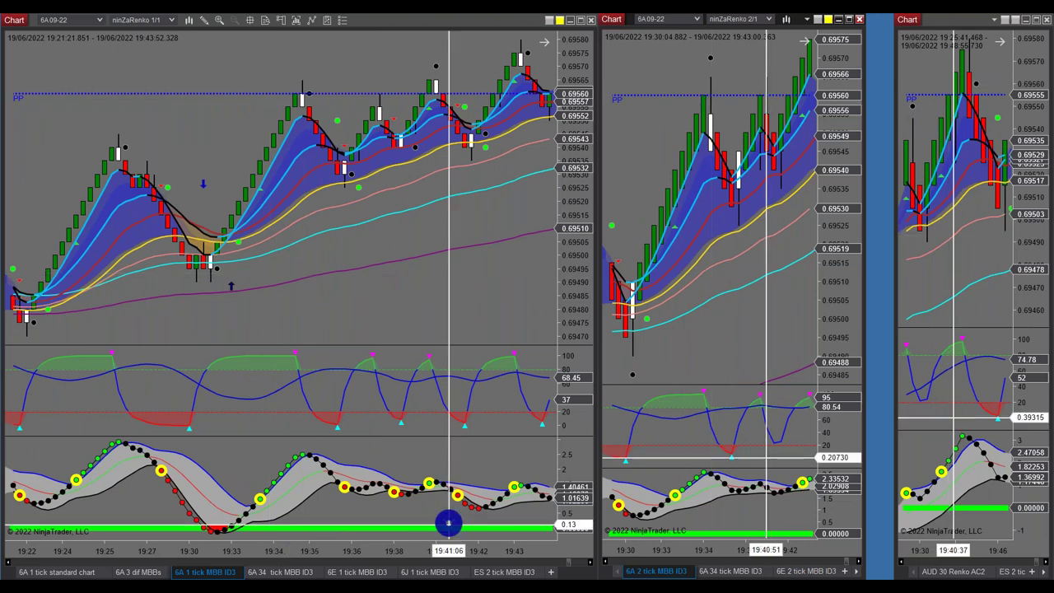
# Switch to the Word document "MACD BB V4 Trade setup Syntax for the EC", review its checklist through the end, and minimize it.
pyautogui.moveTo(447, 527)
pyautogui.click(527, 531)
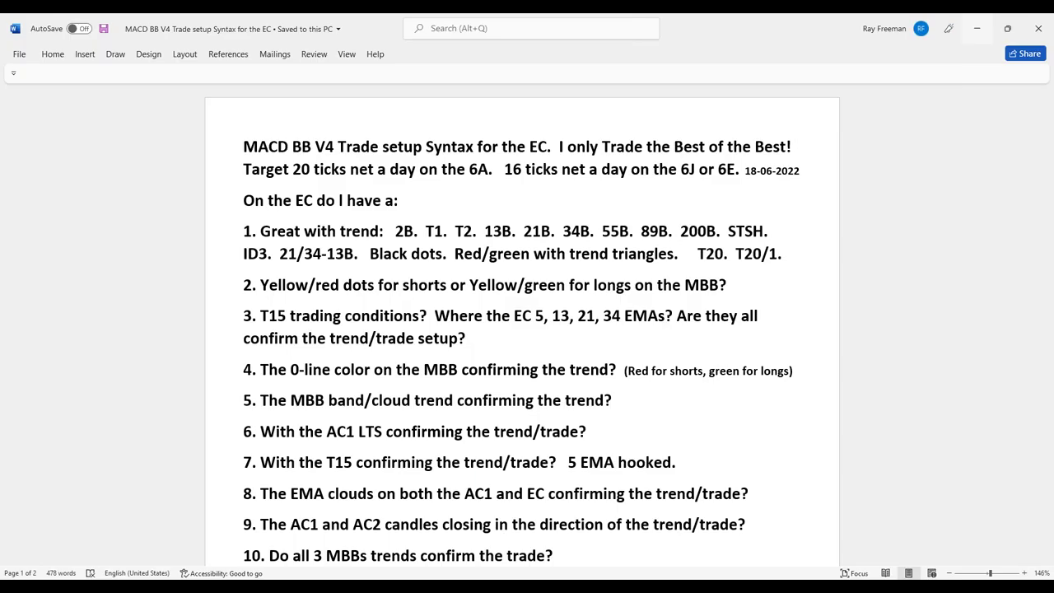
pyautogui.scroll(-6, 488, 478)
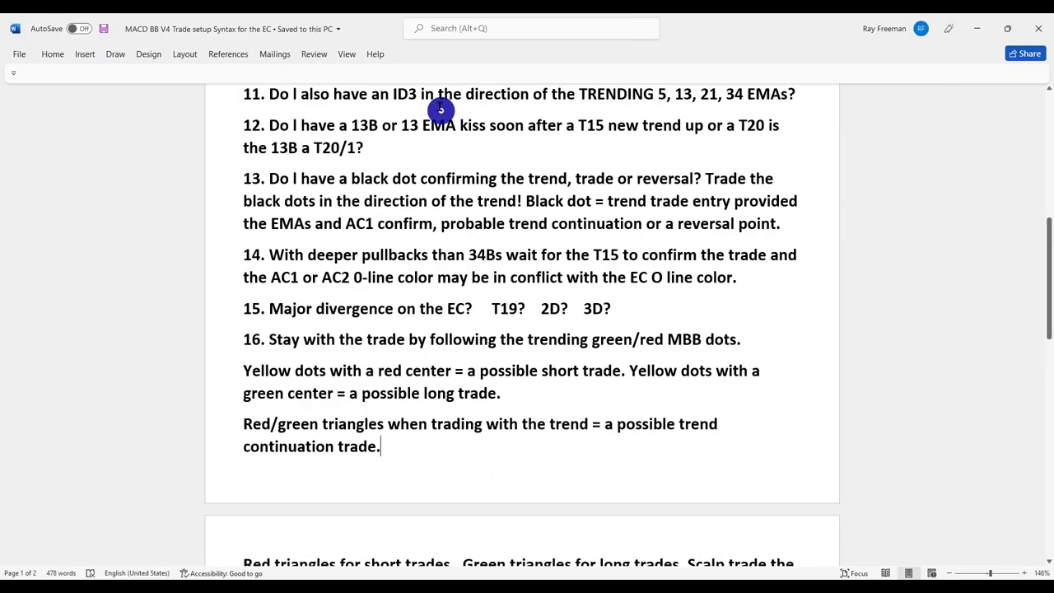
pyautogui.scroll(-5, 511, 330)
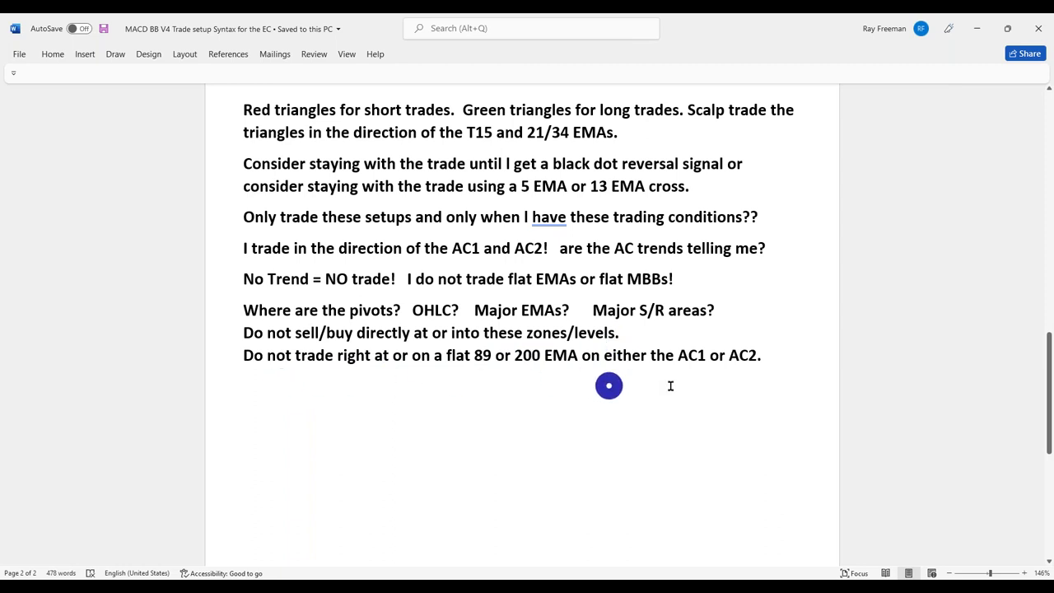
pyautogui.click(979, 33)
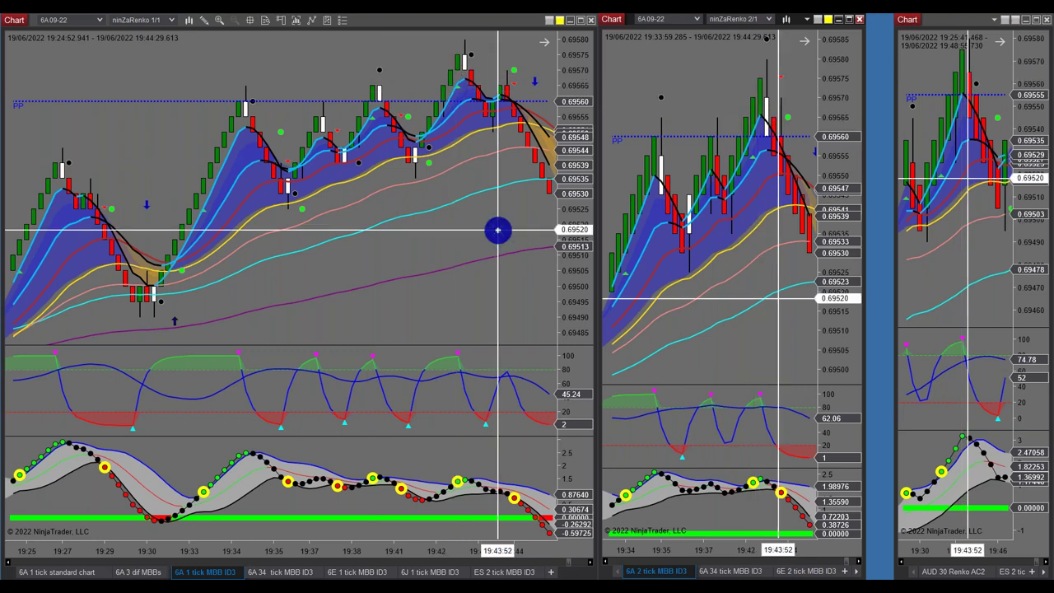
# Maximize the 6A 1 tick chart window and compress its price scale to fit the 19:08 to 19:44 moves.
pyautogui.click(582, 21)
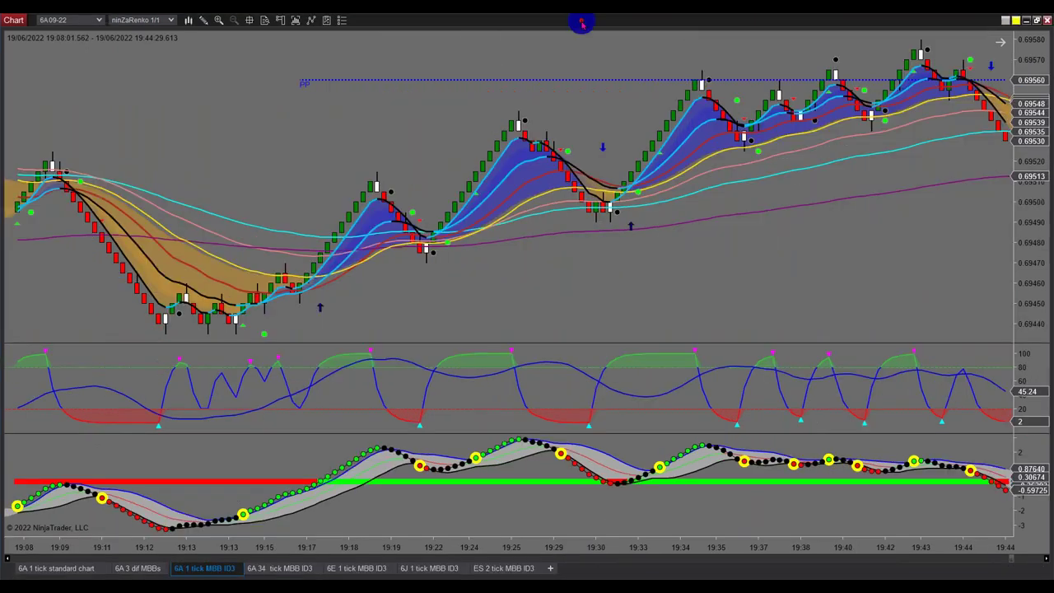
pyautogui.scroll(-4, 740, 280)
pyautogui.scroll(4, 776, 327)
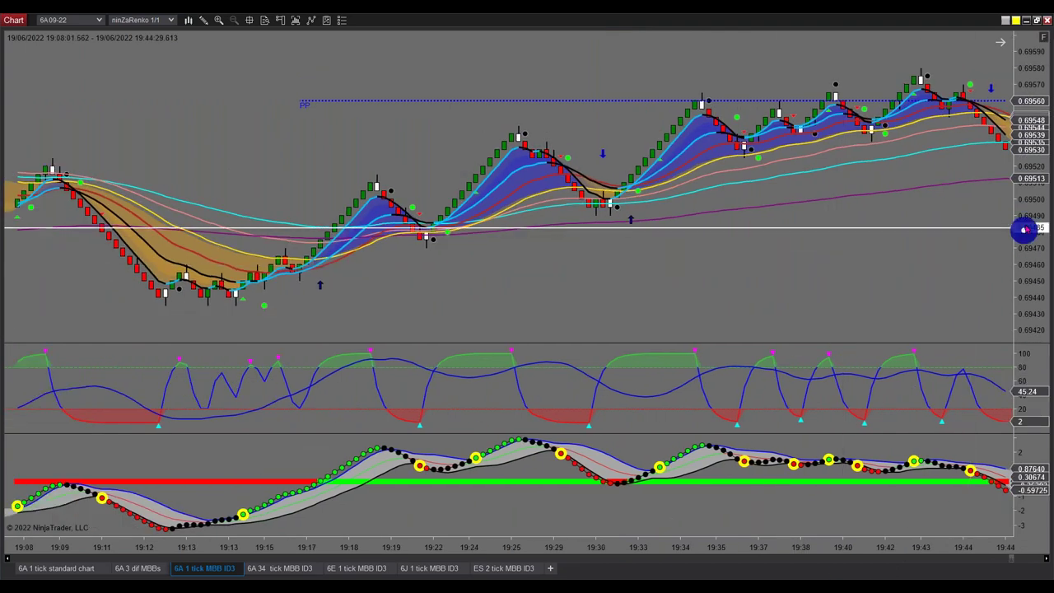